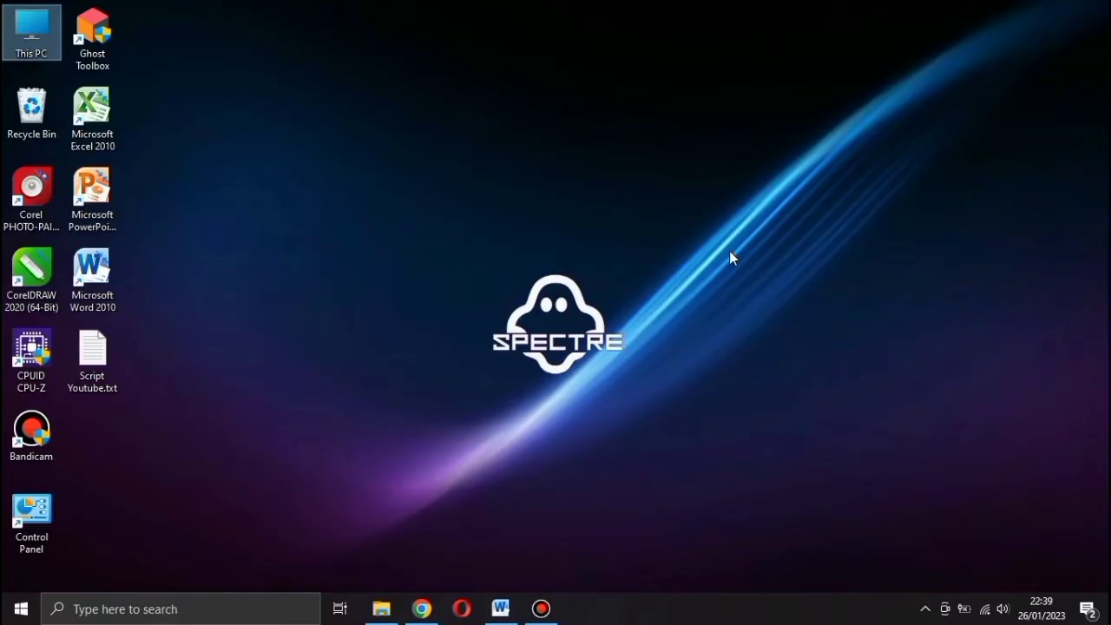
Step: View the PC's device and Windows specifications in the About settings, close them and refresh the desktop
click(730, 257)
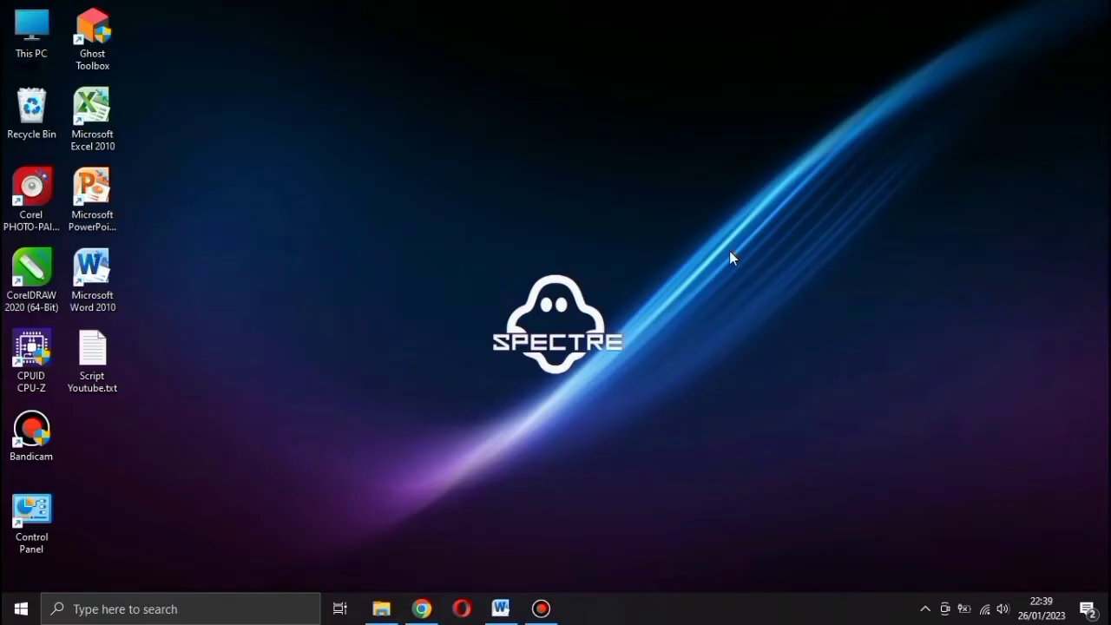
key(super+i)
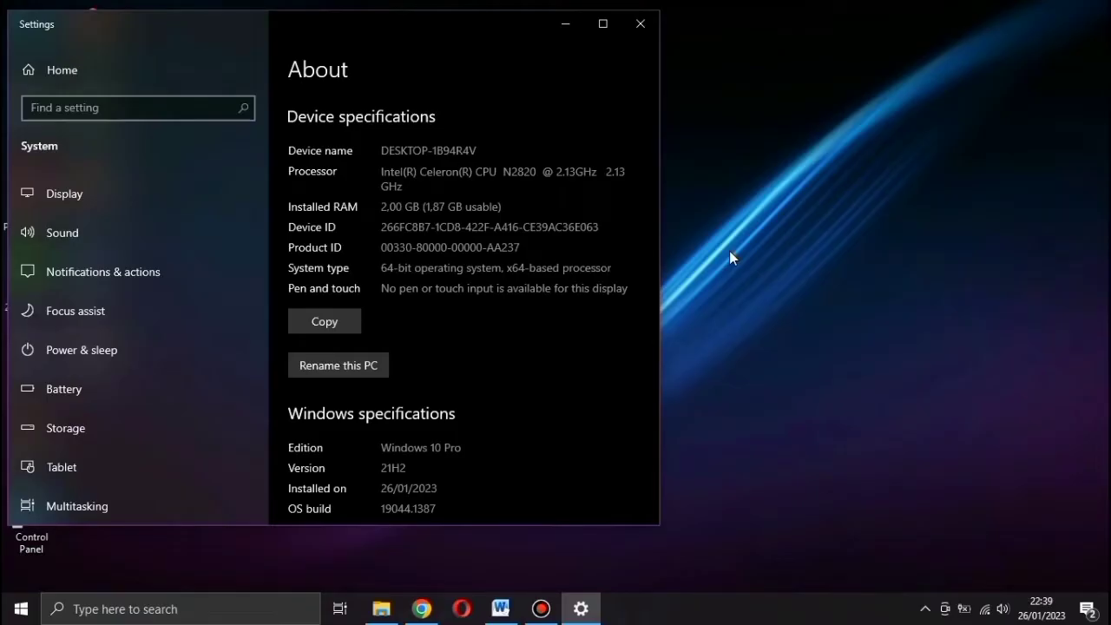
click(644, 26)
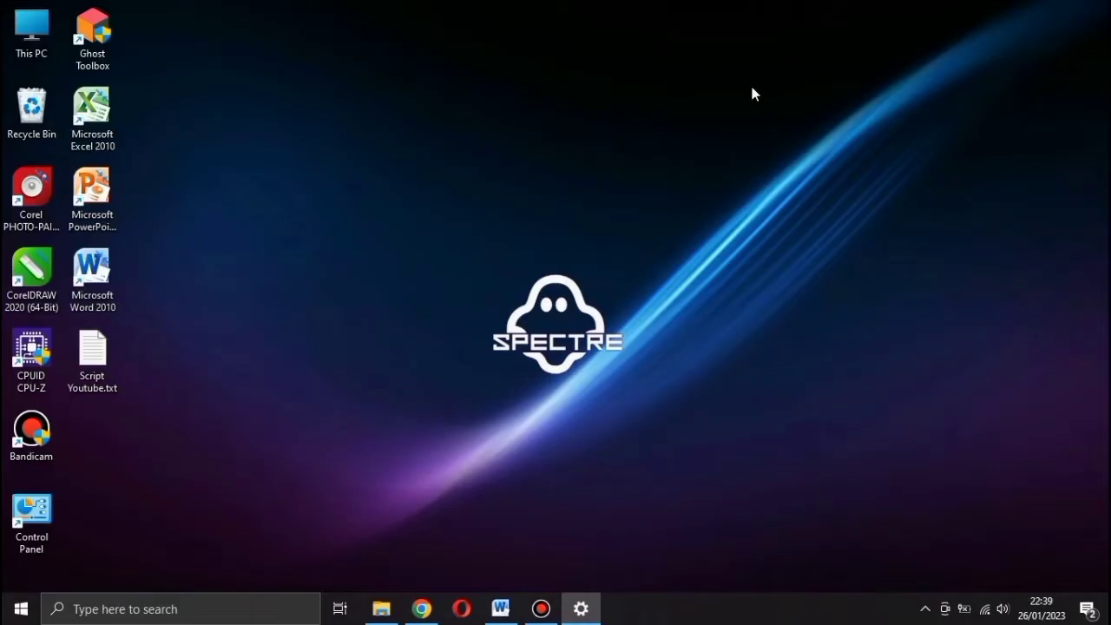
right_click(620, 92)
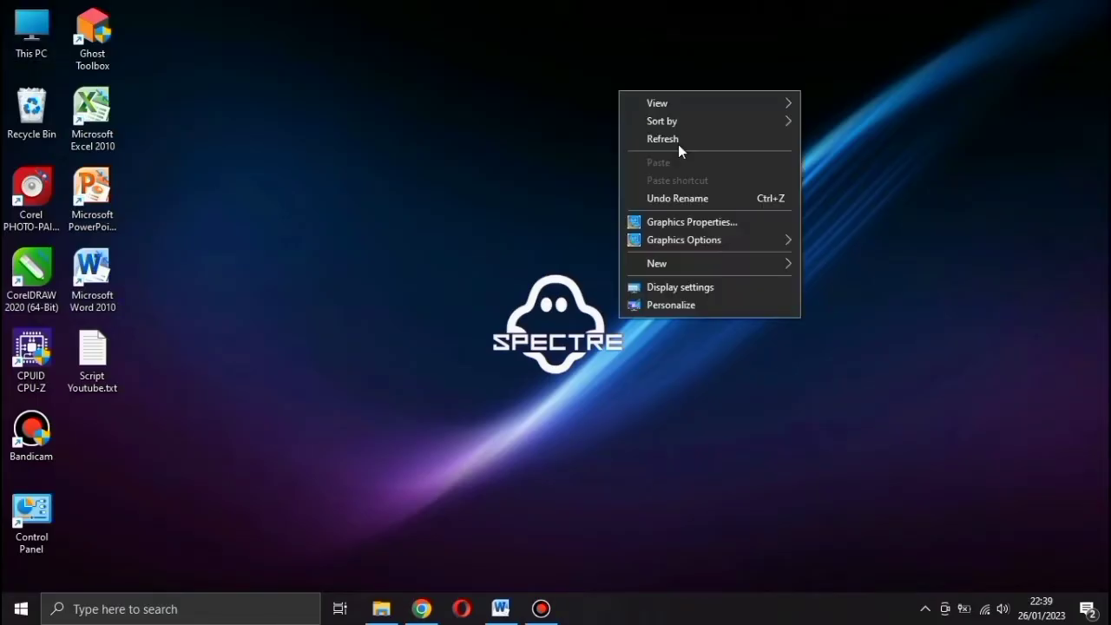
click(678, 144)
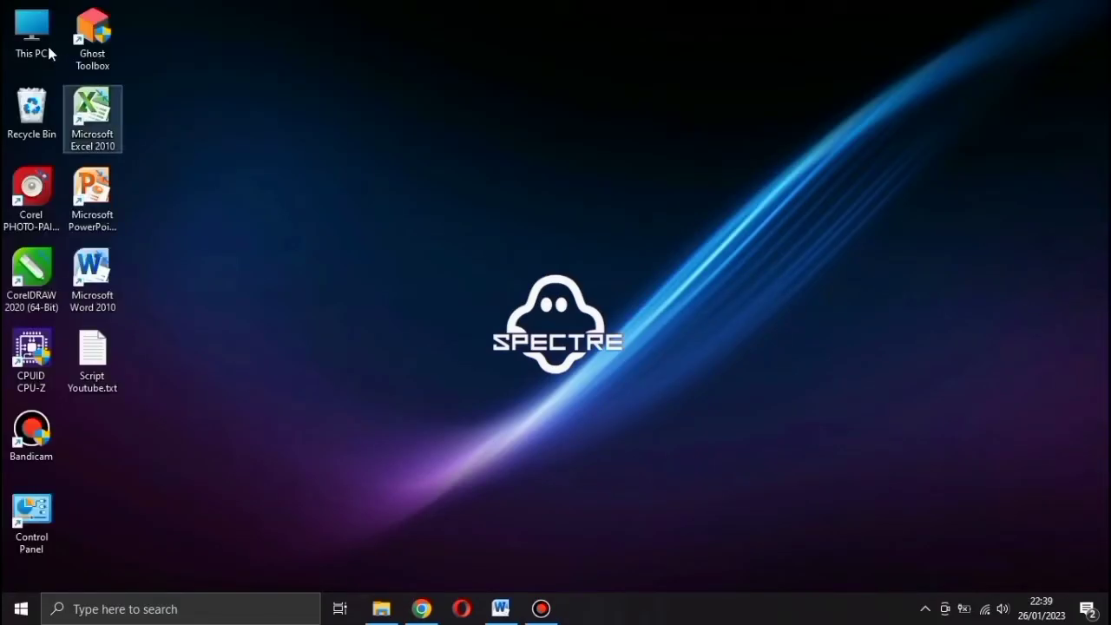
Step: Check the Device Manager list in Computer Management for devices lacking a driver, and close the window
click(22, 39)
right_click(24, 40)
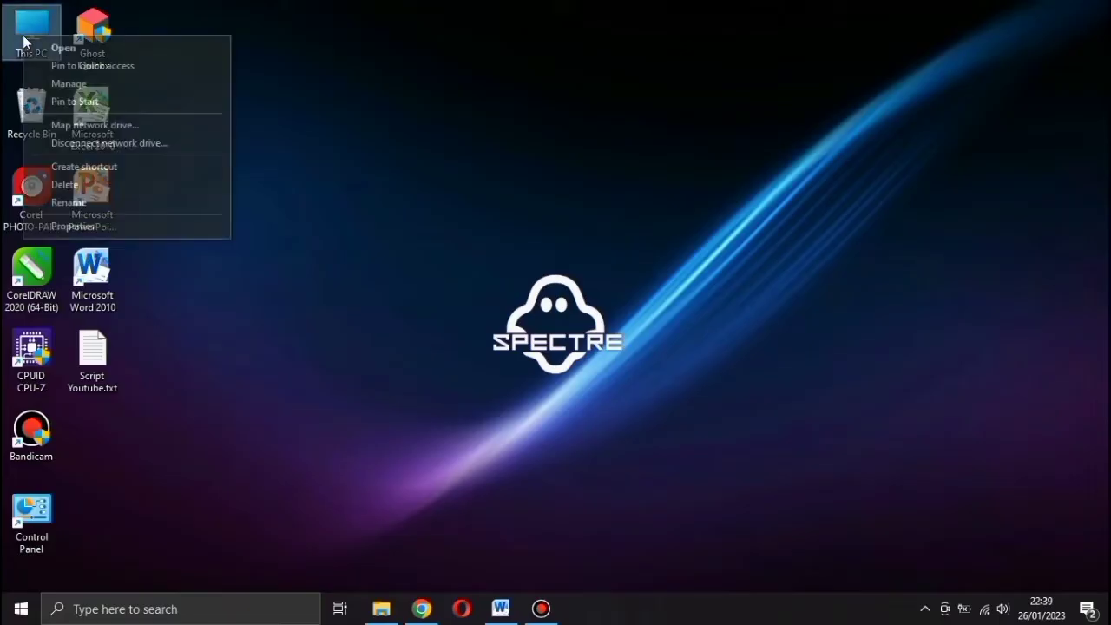
click(70, 84)
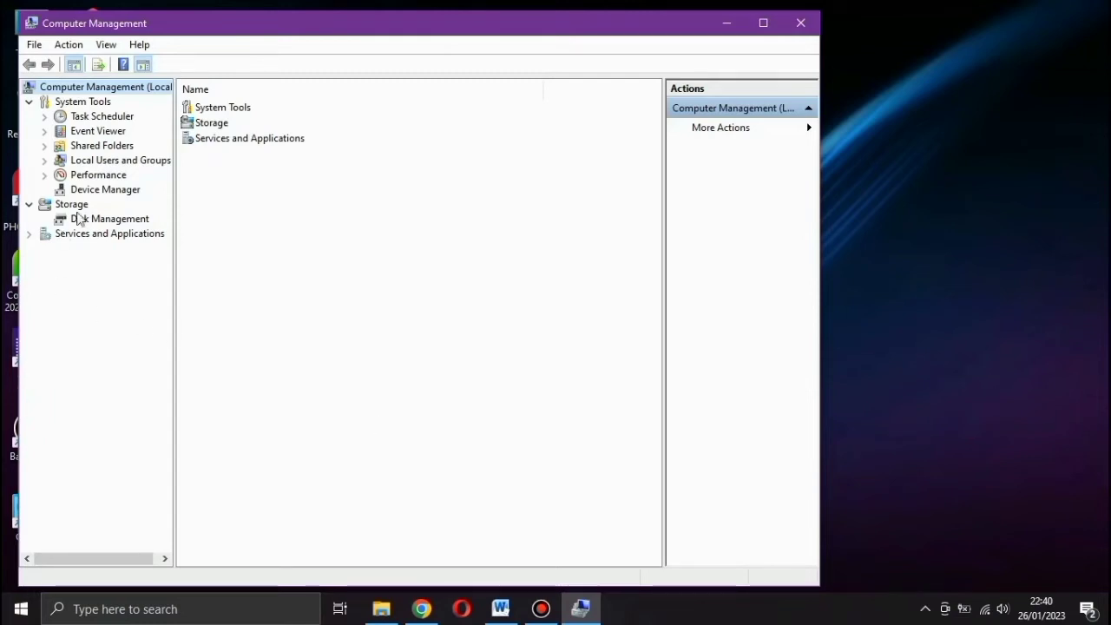
click(87, 190)
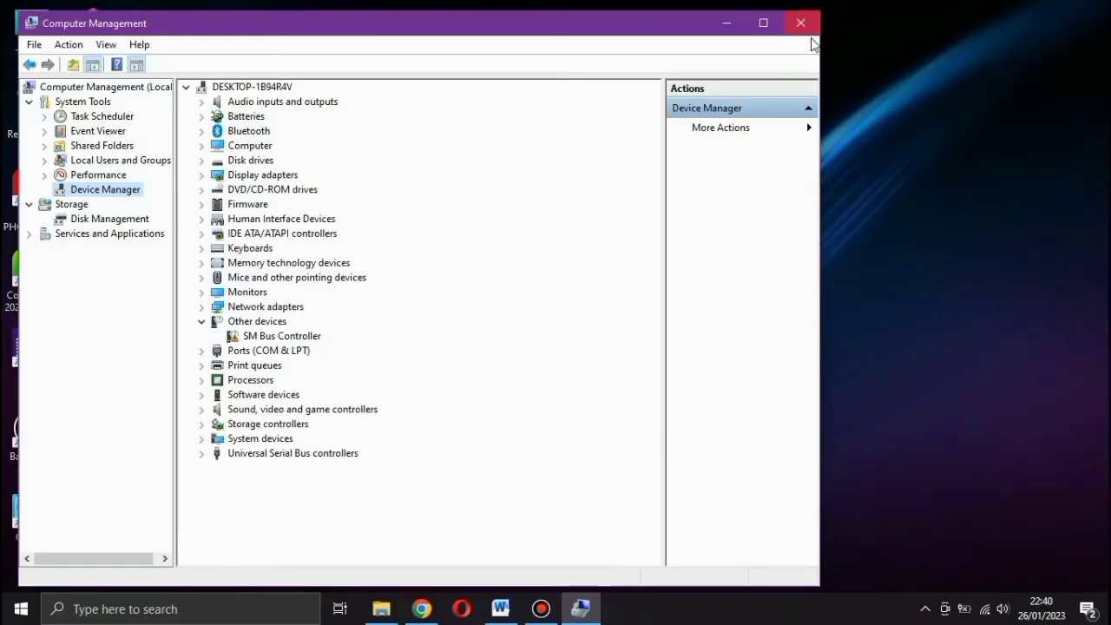
key(alt+F4)
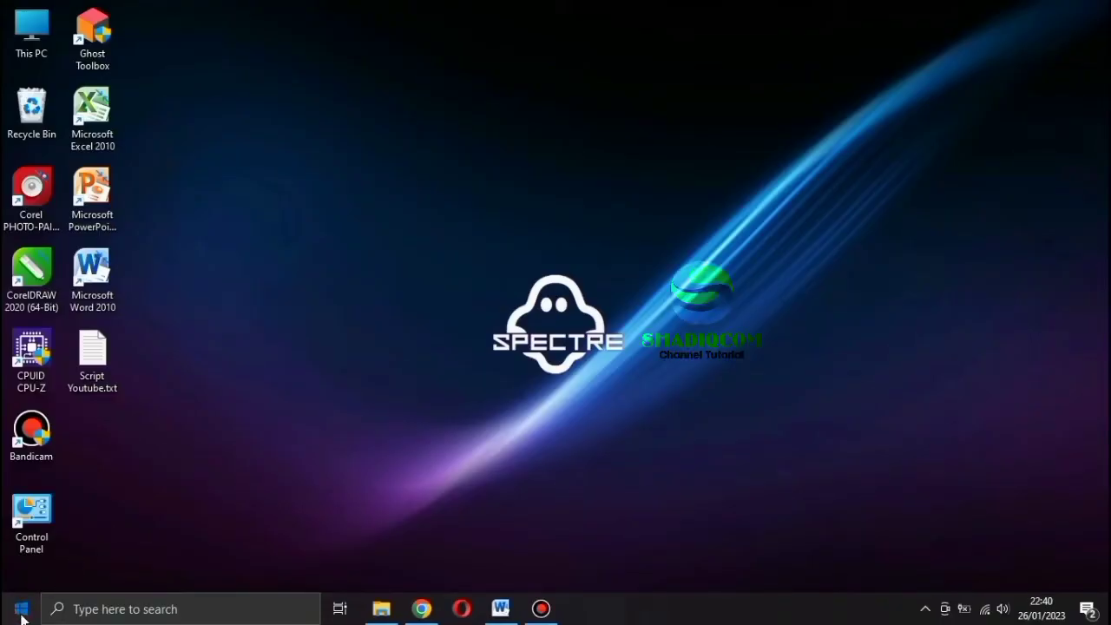
Step: Open the properties of the SM Bus Controller from Device Manager in Computer Management
right_click(40, 32)
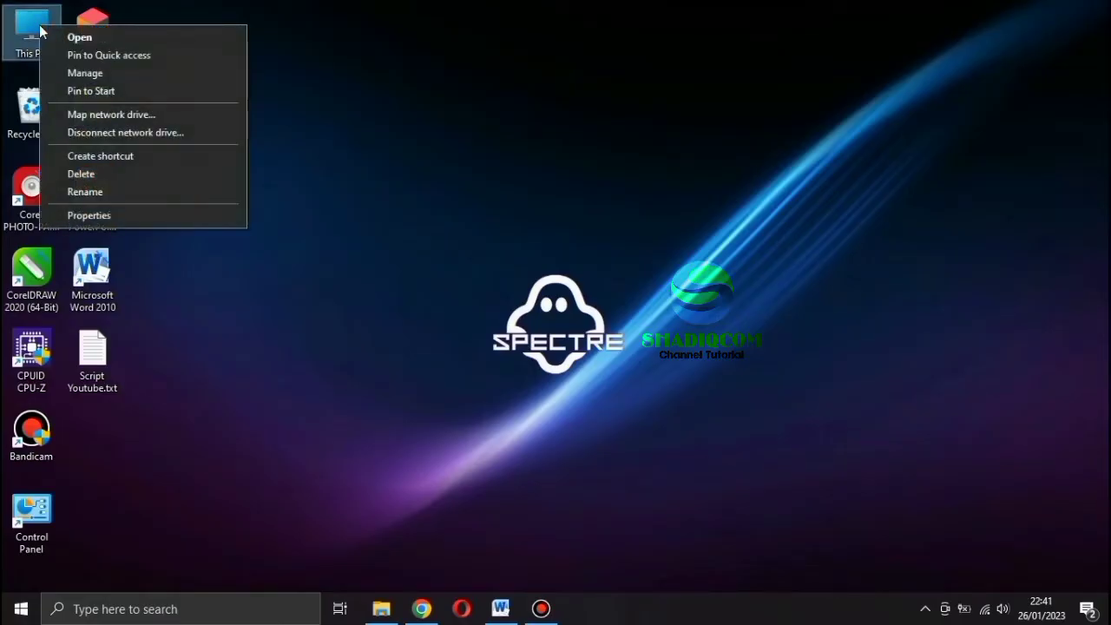
click(91, 78)
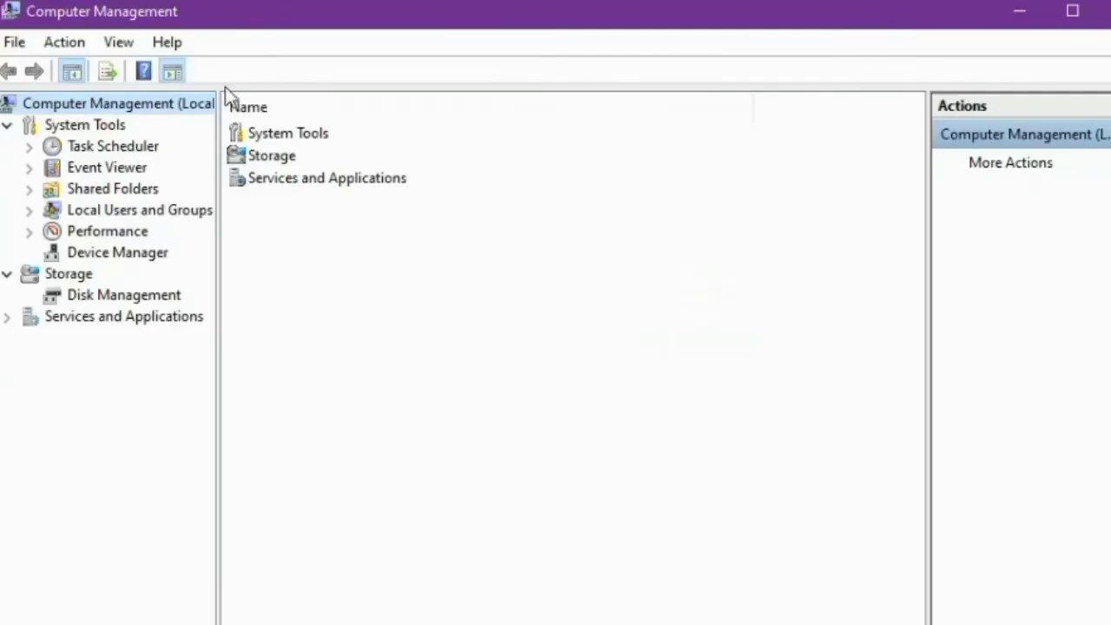
click(117, 253)
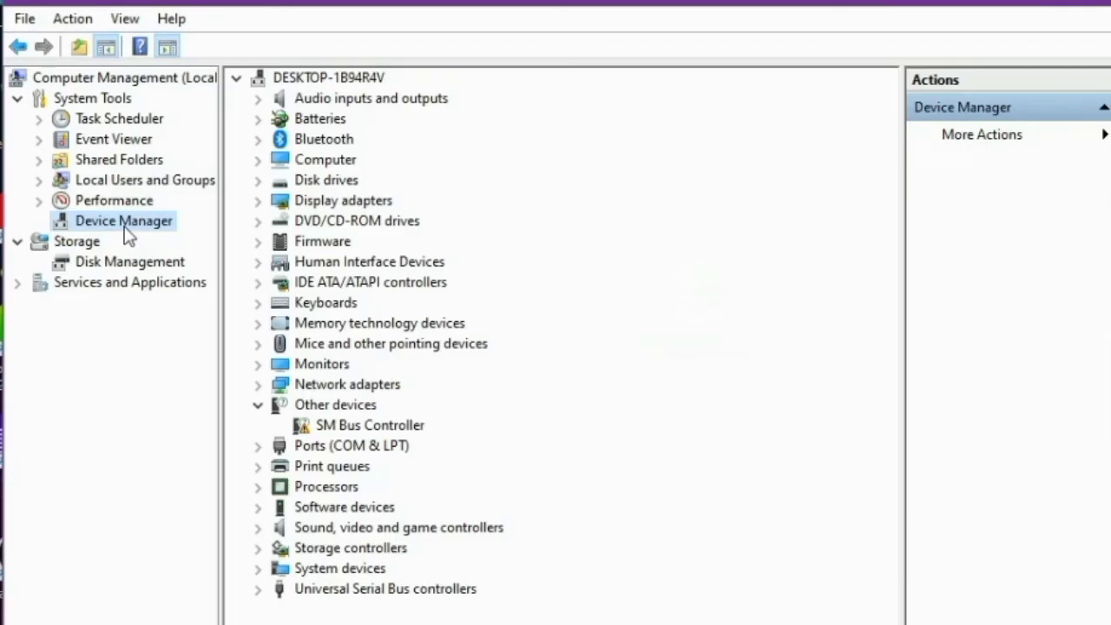
right_click(352, 431)
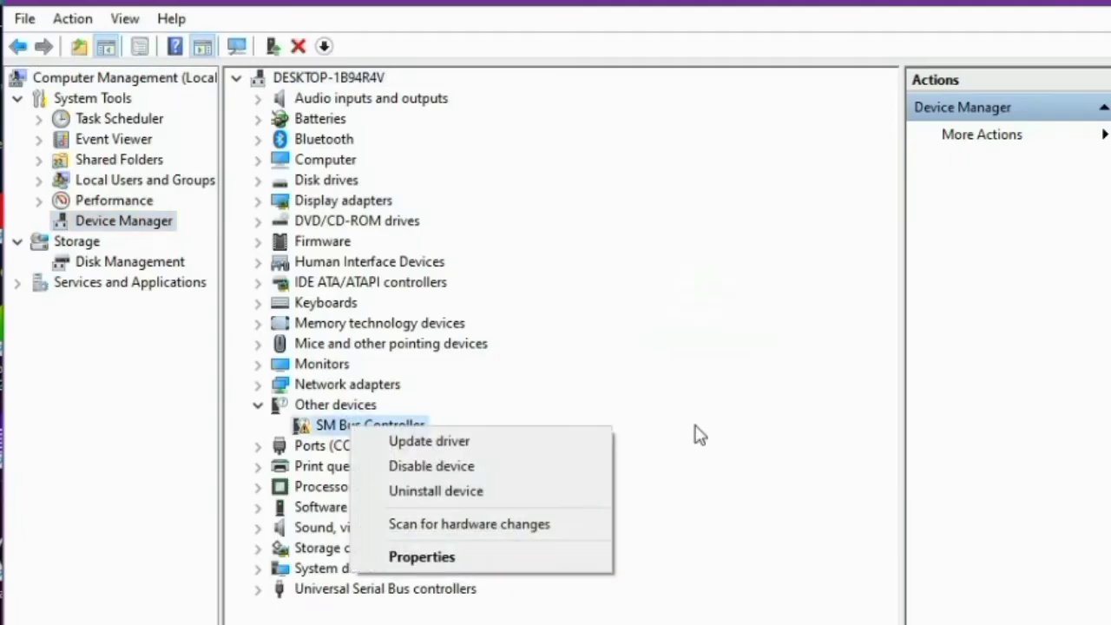
click(712, 447)
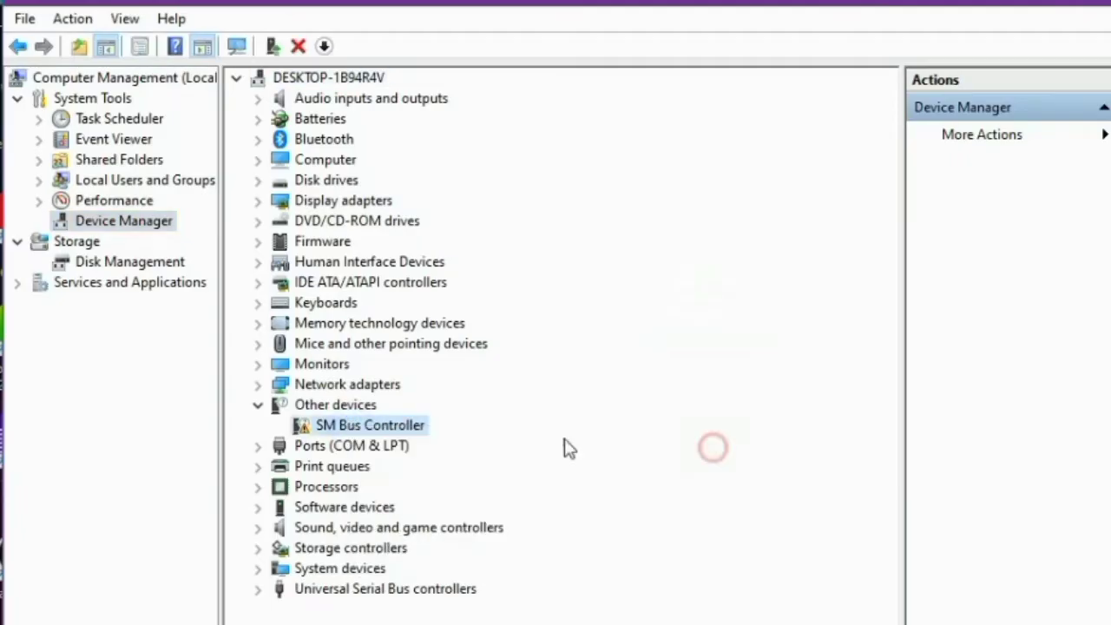
right_click(356, 432)
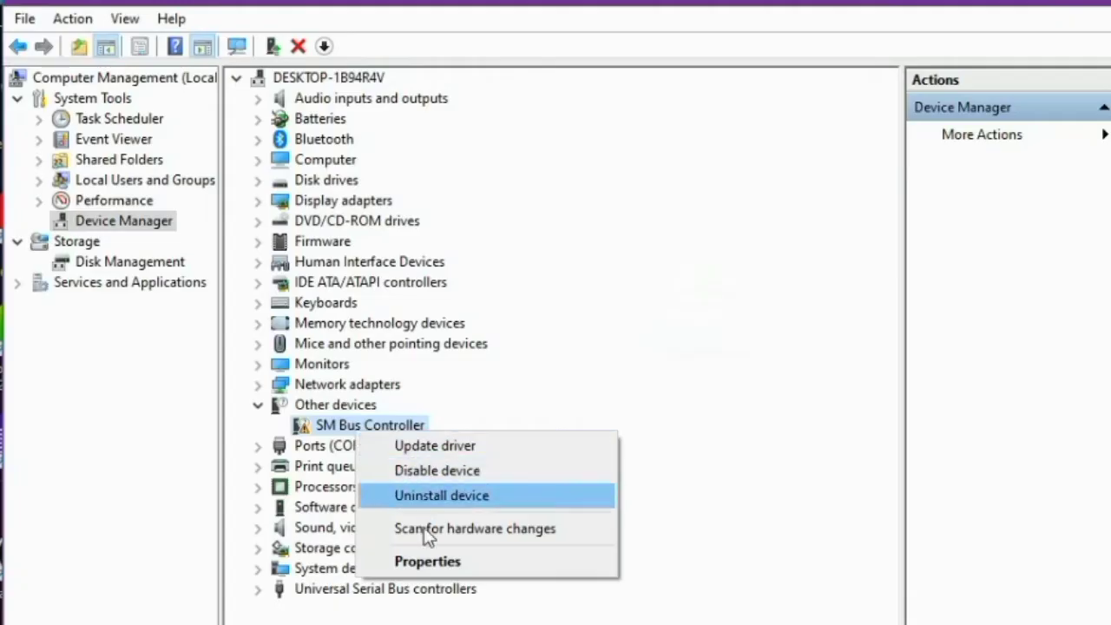
click(426, 563)
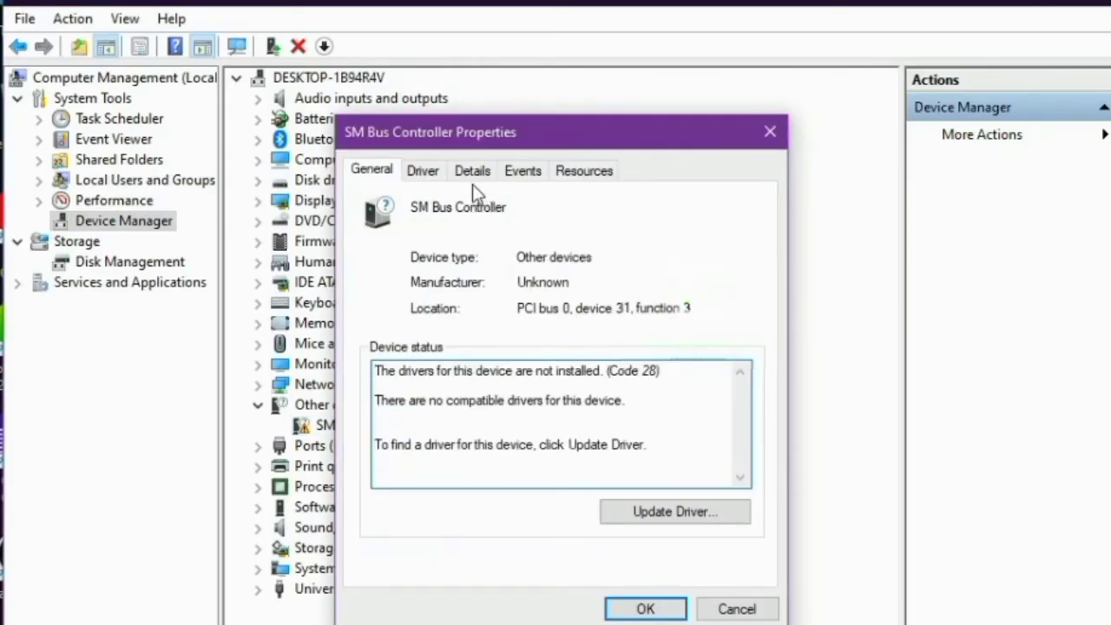
Step: Show the SM Bus Controller's Hardware Ids and copy the value PCI\VEN_8086&DEV_0F12&SUBSYS_083D1025&REV_0C
click(431, 172)
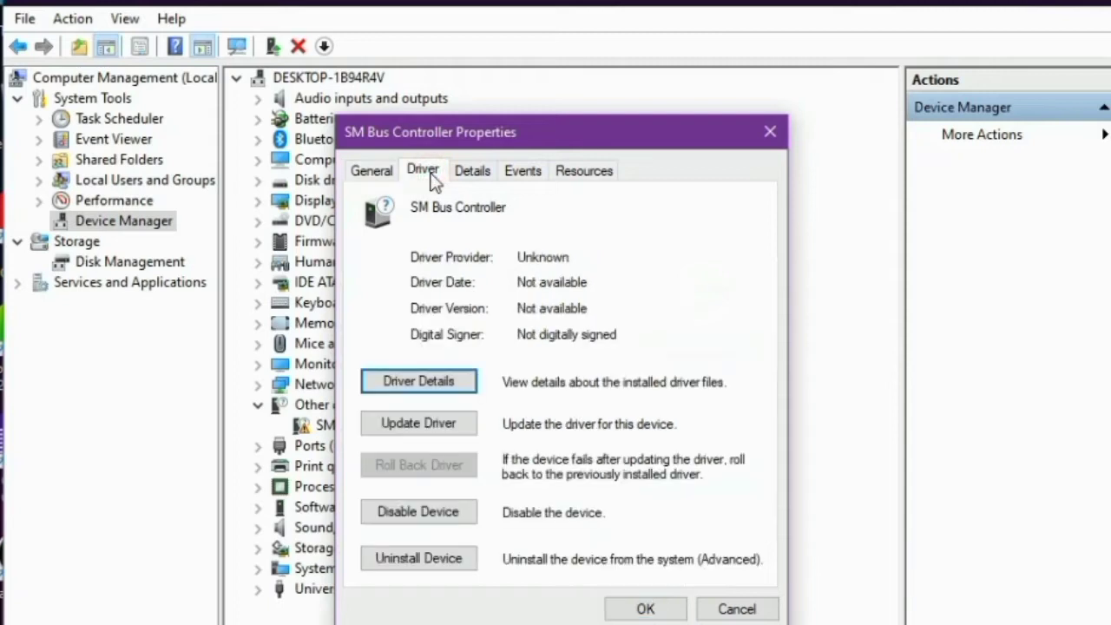
click(473, 172)
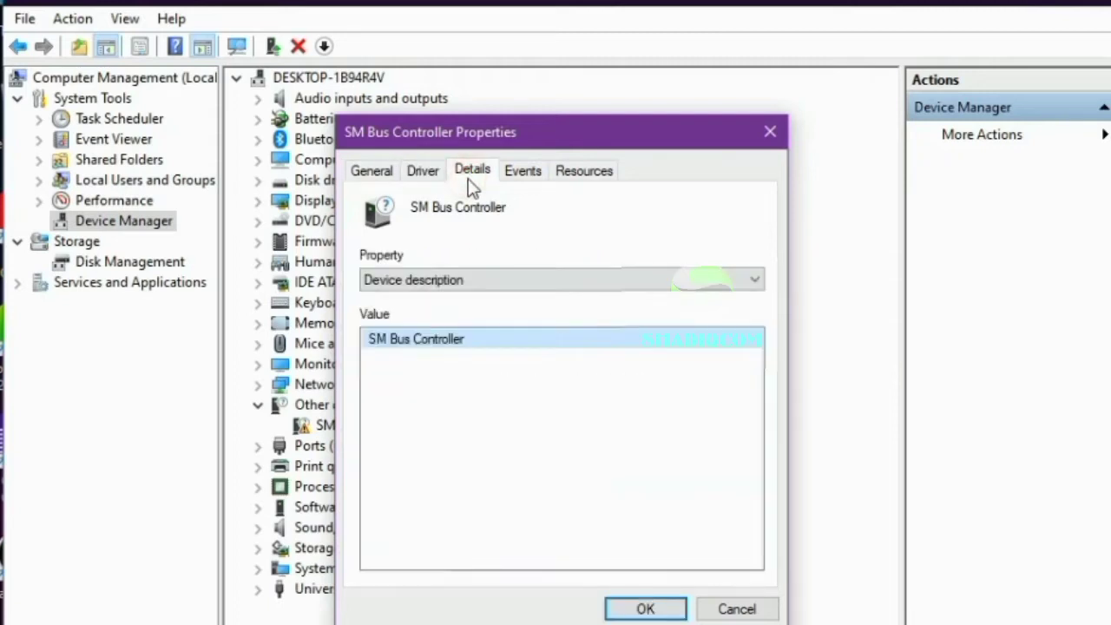
click(752, 279)
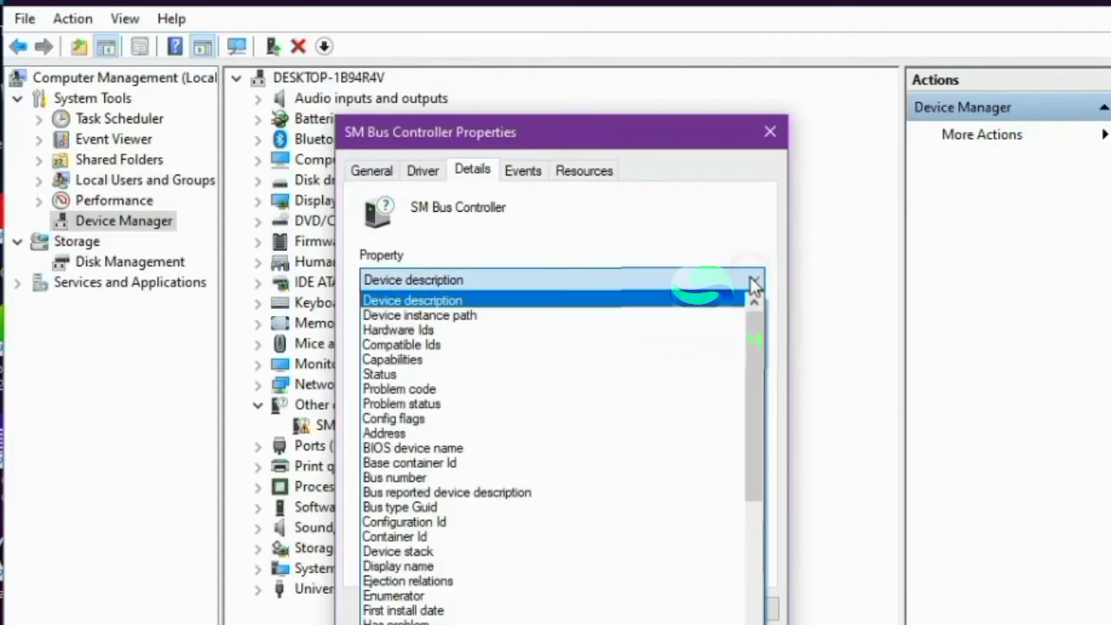
click(440, 330)
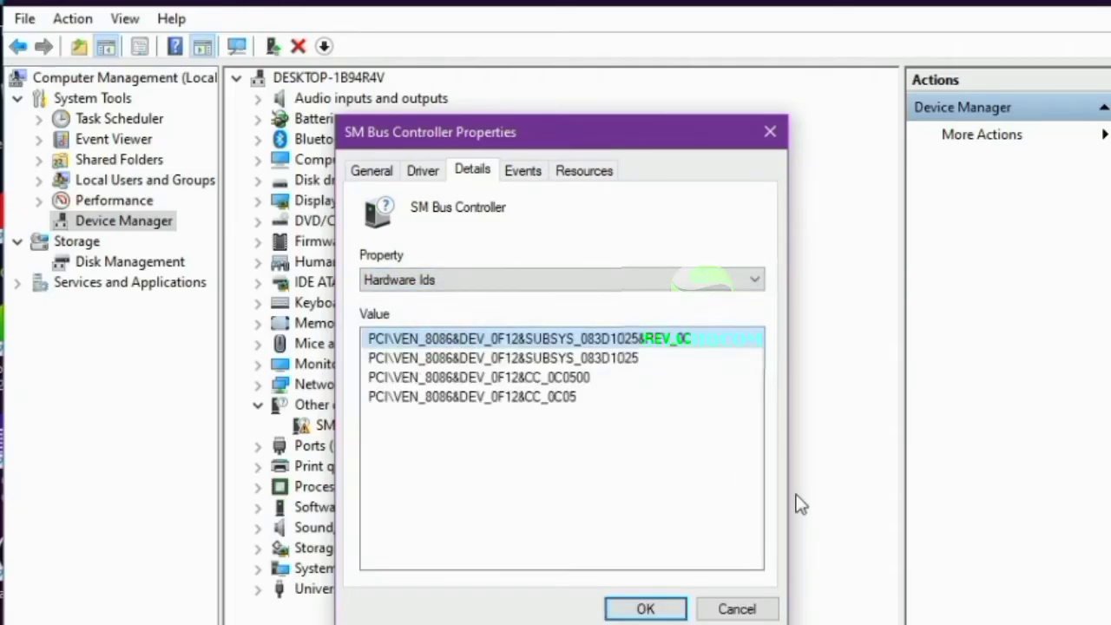
right_click(441, 340)
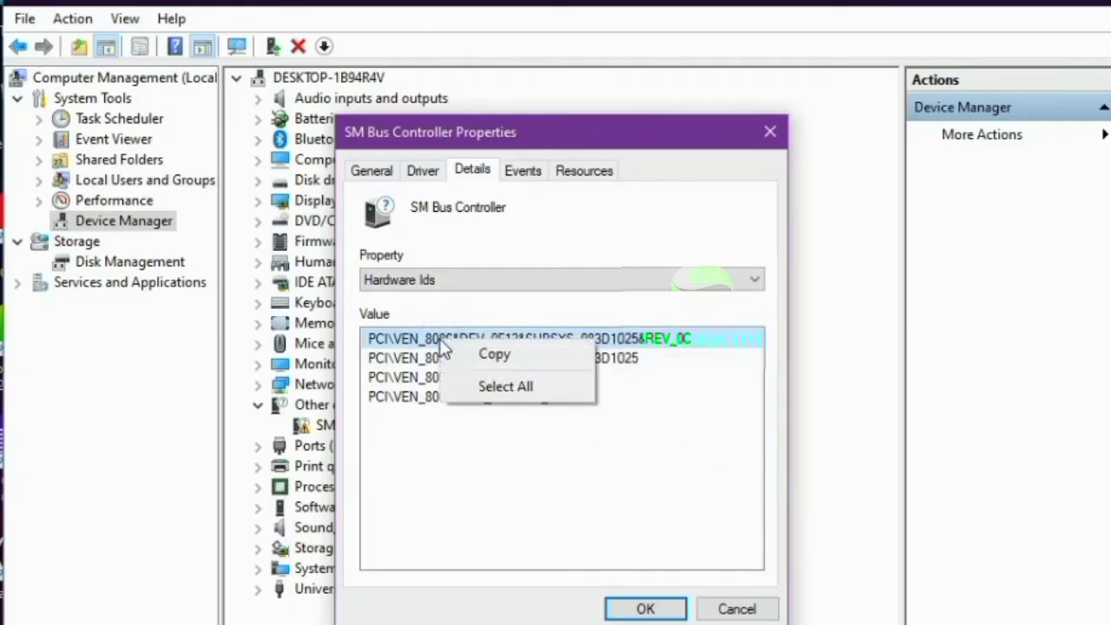
click(495, 355)
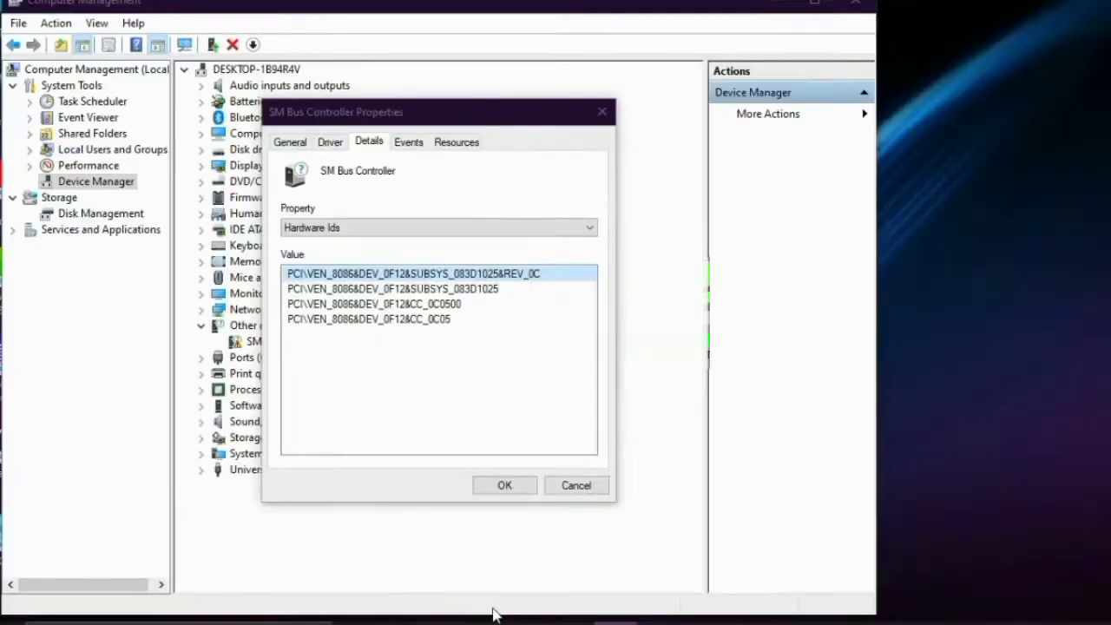
Step: Switch to Chrome and search Google for the copied hardware ID PCI\VEN_8086&DEV_0F12&SUBSYS_083D1025&REV_0C
click(497, 610)
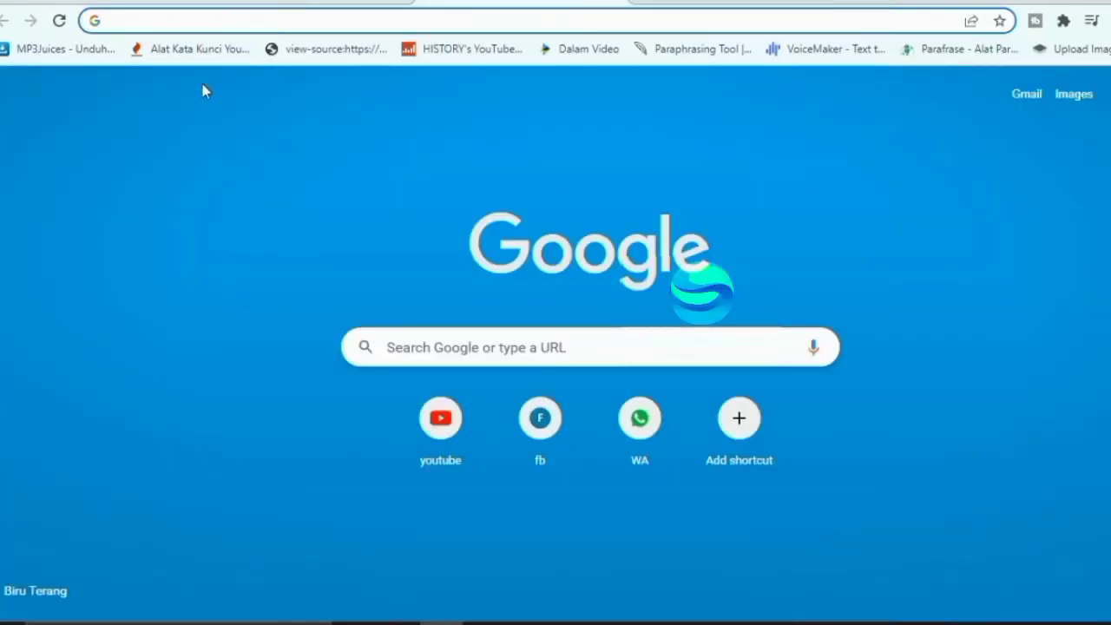
right_click(139, 21)
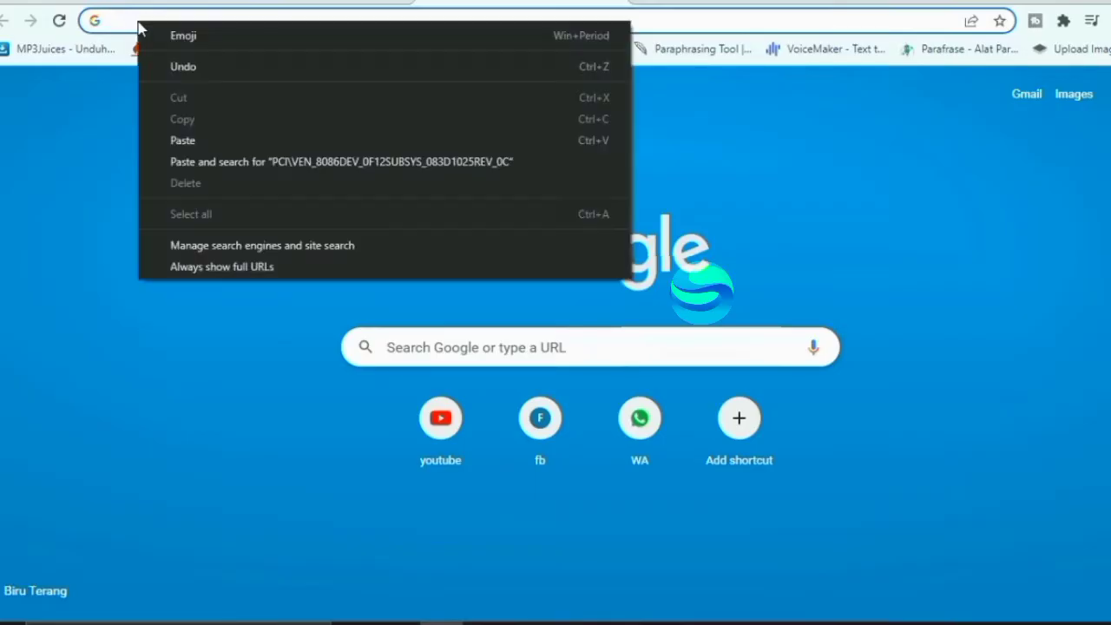
click(184, 141)
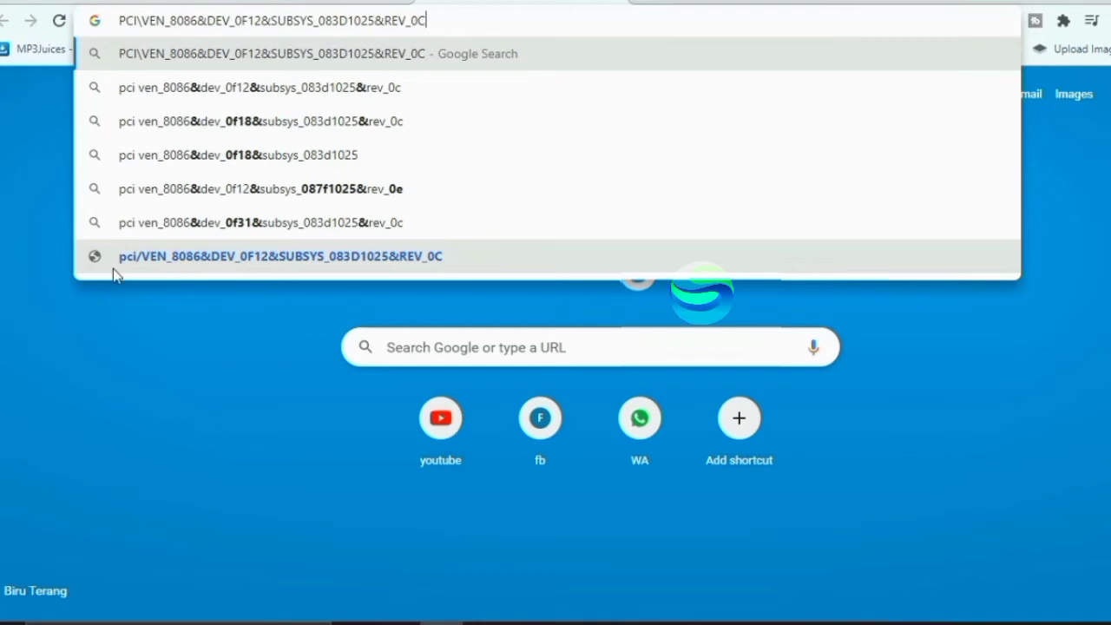
key(Return)
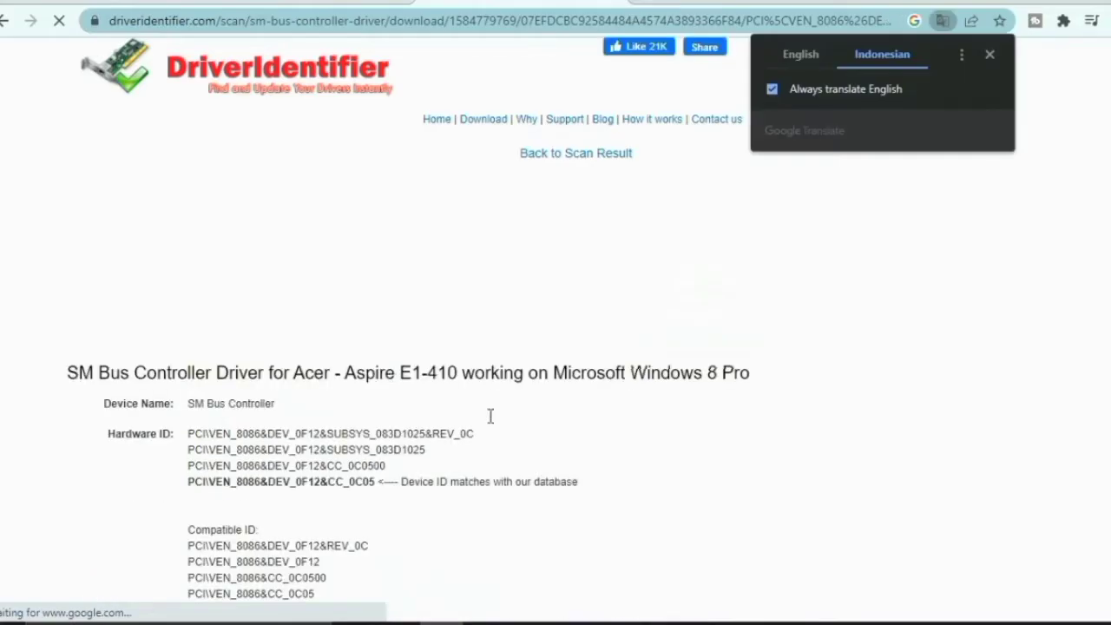
Step: Open the download page of the first Synaptics SMBus Driver in DriverIdentifier's list of matching driver files
scroll(487, 444, down, 3)
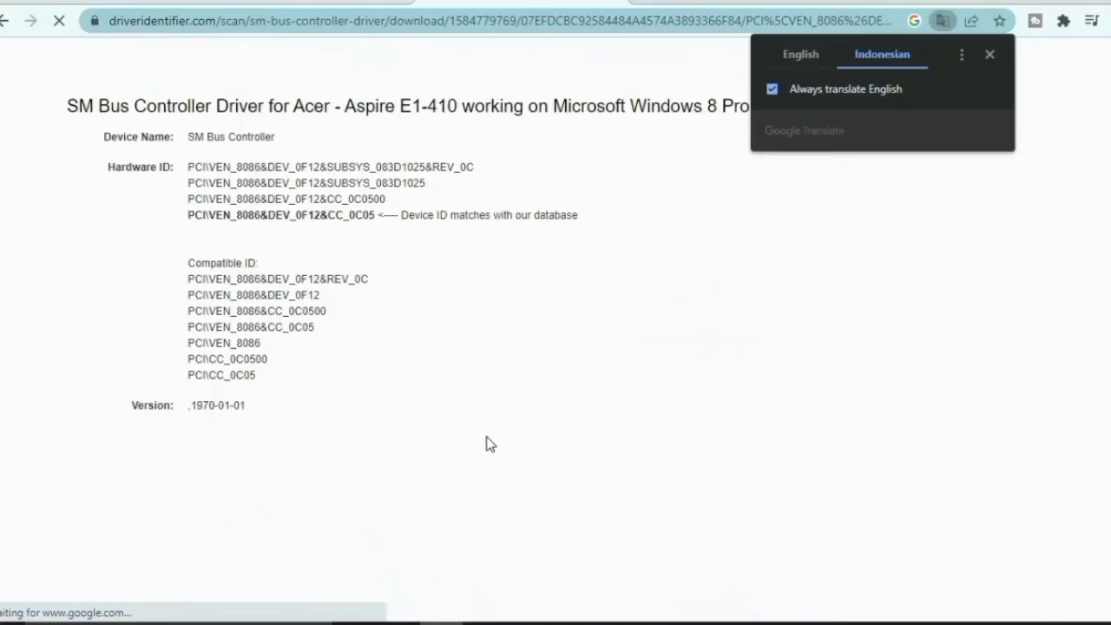
scroll(486, 443, down, 6)
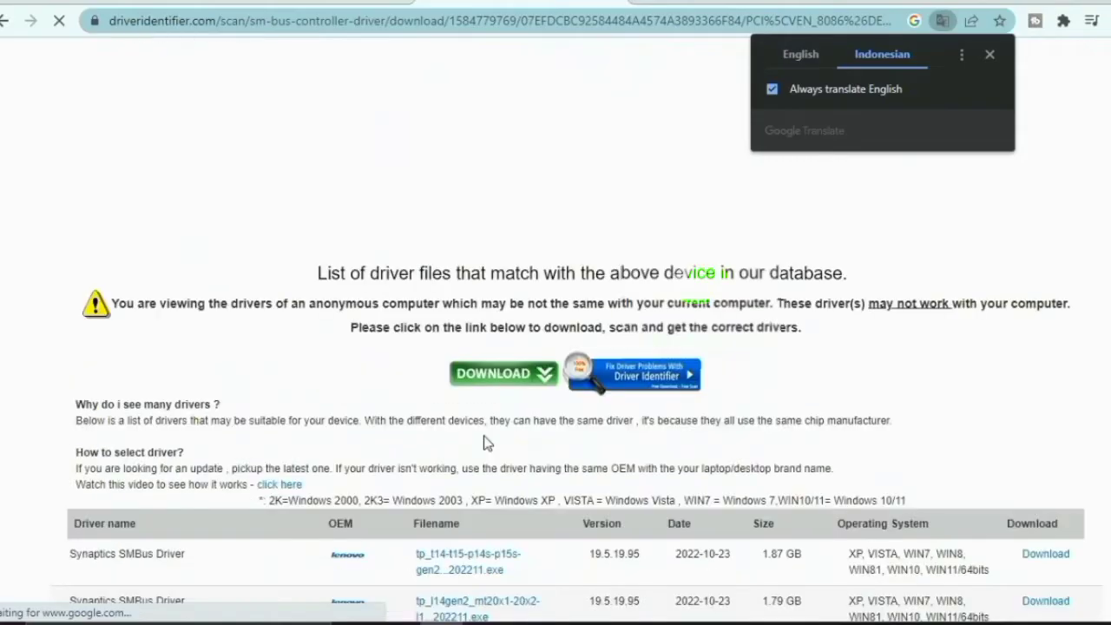
scroll(183, 299, down, 3)
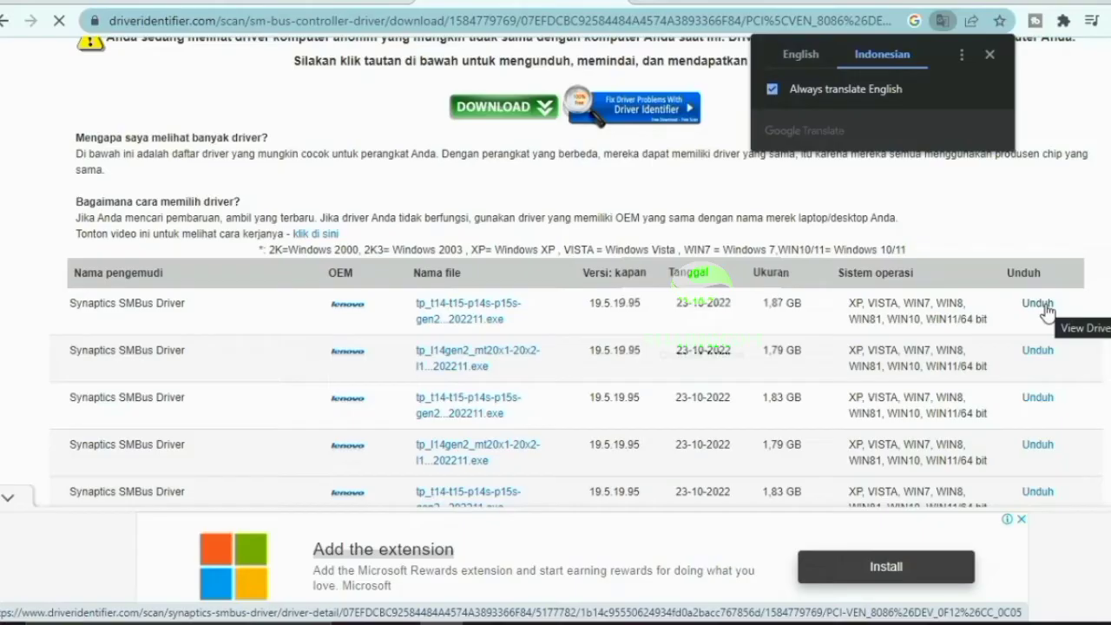
click(1046, 308)
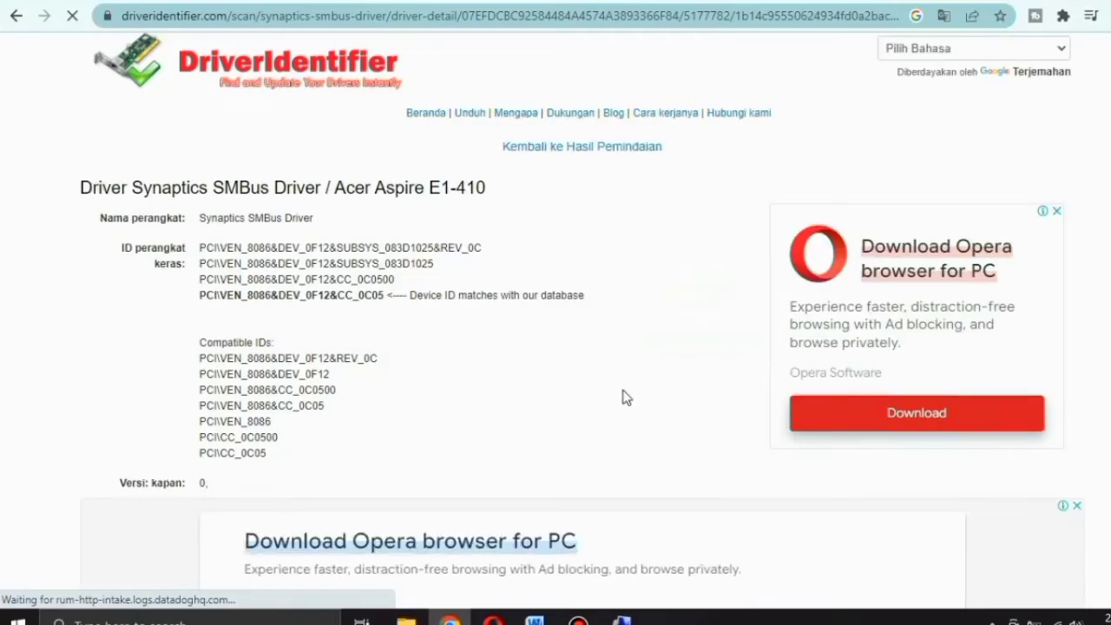
Step: Review the Synaptics SMBus Driver details for the Acer Aspire E1-410 and open the Lenovo download link
scroll(625, 395, down, 2)
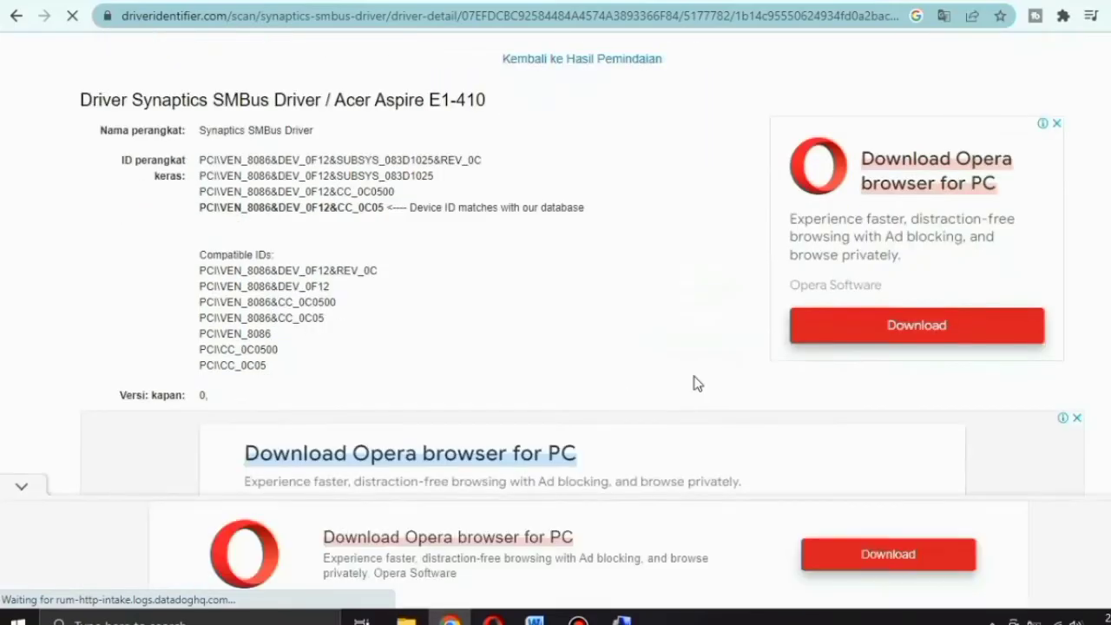
scroll(697, 382, down, 4)
scroll(697, 382, down, 2)
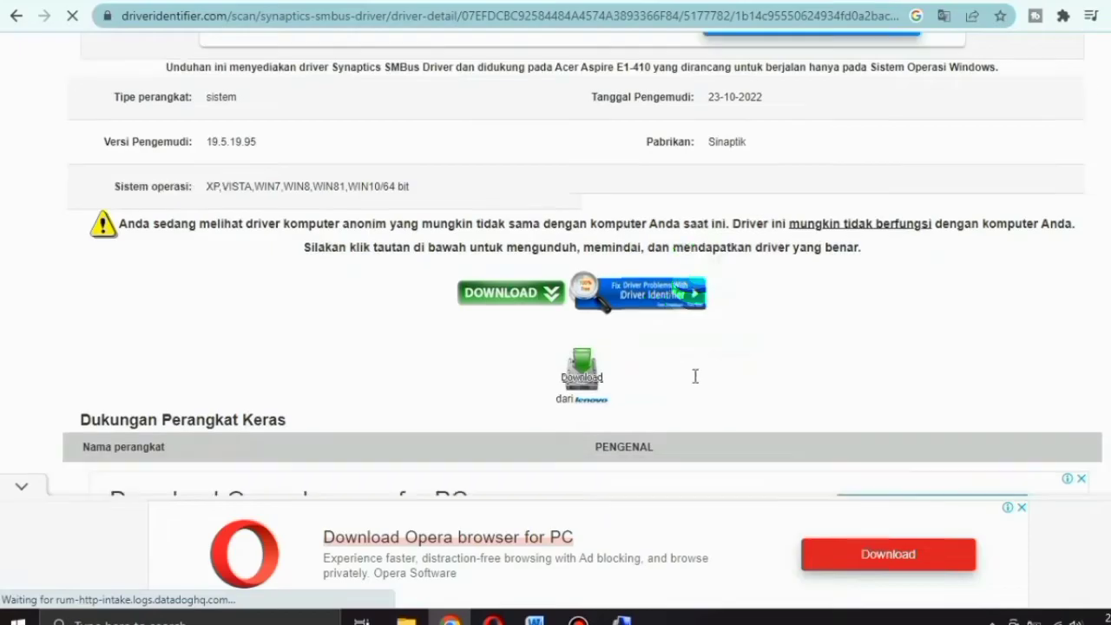
scroll(696, 376, down, 3)
scroll(695, 384, up, 3)
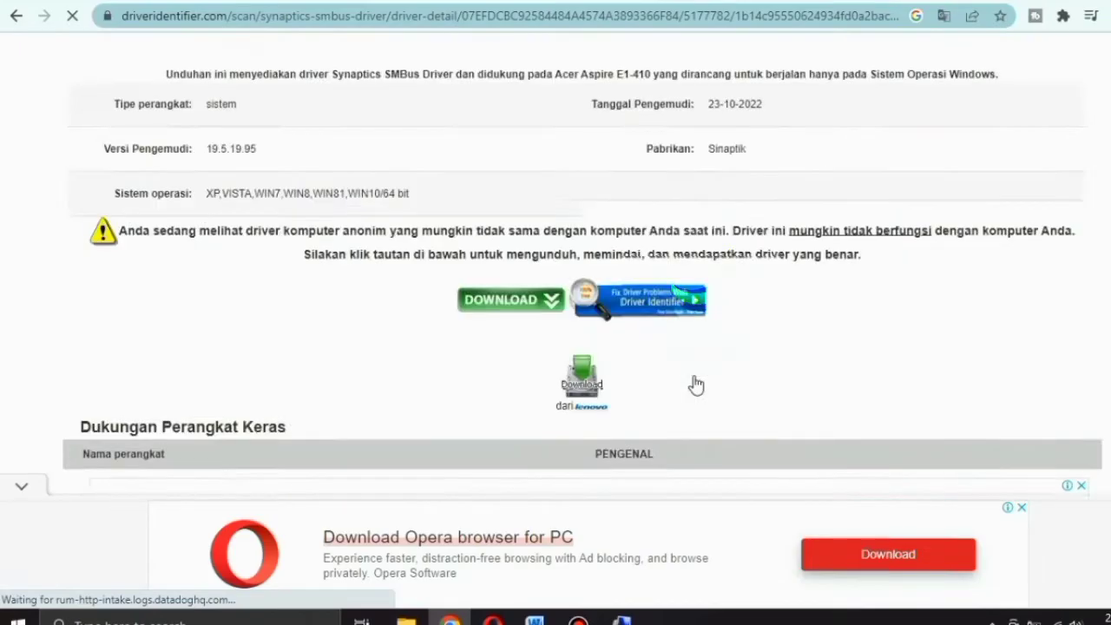
scroll(695, 383, up, 4)
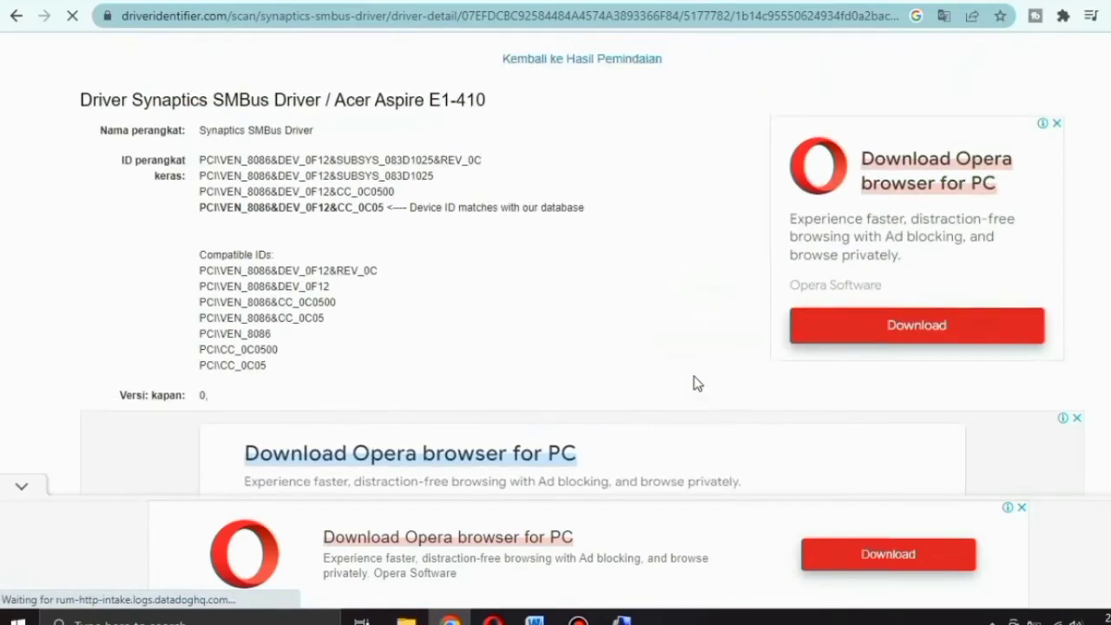
scroll(695, 383, down, 3)
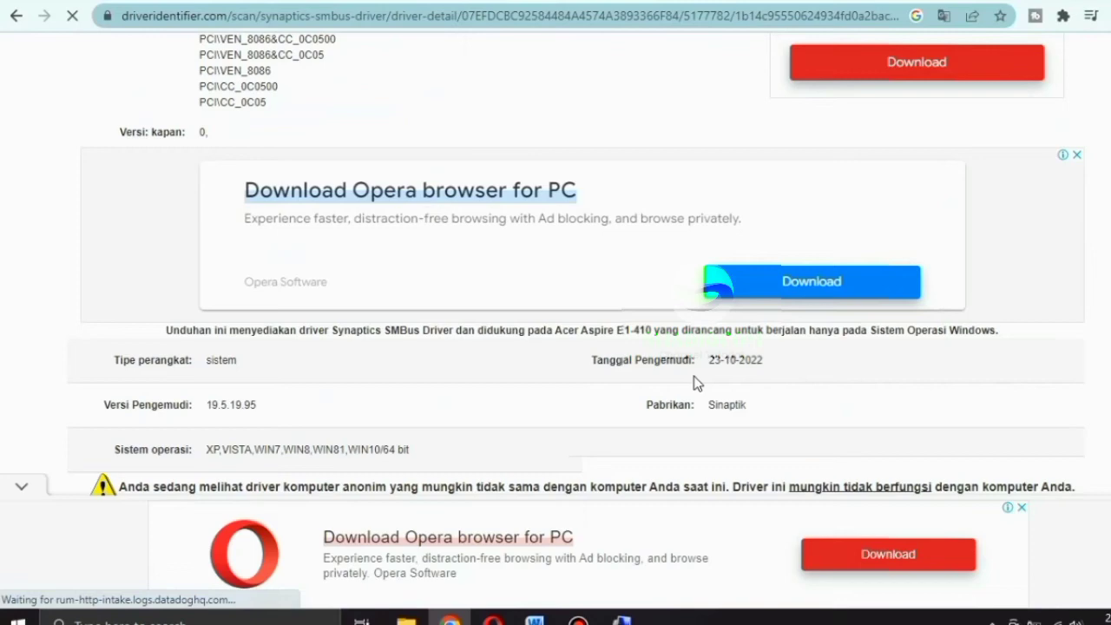
scroll(697, 382, down, 3)
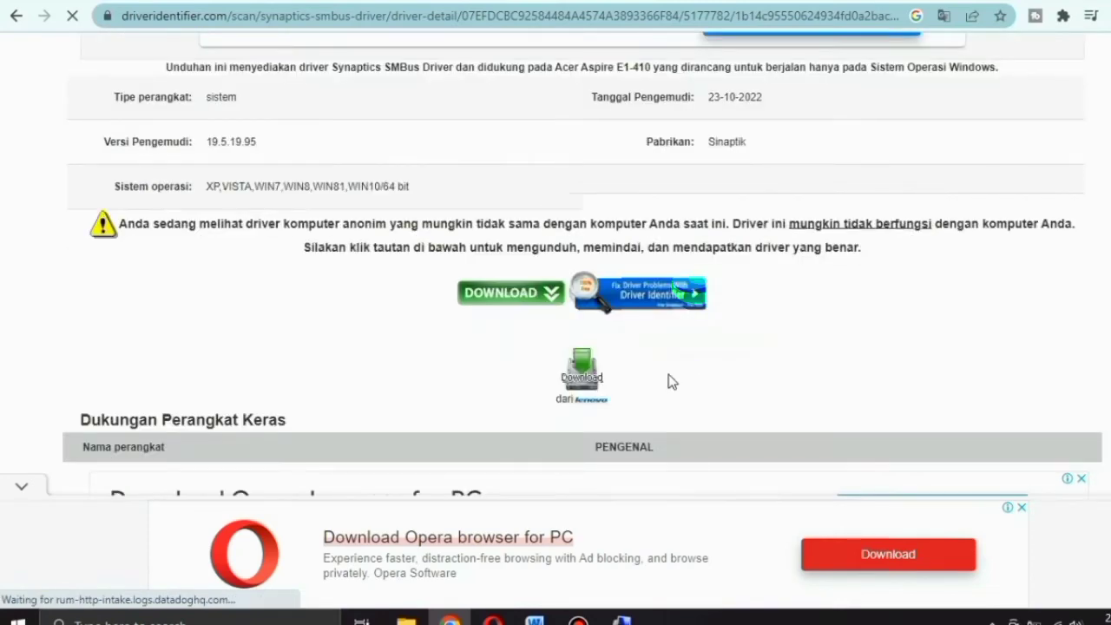
click(592, 385)
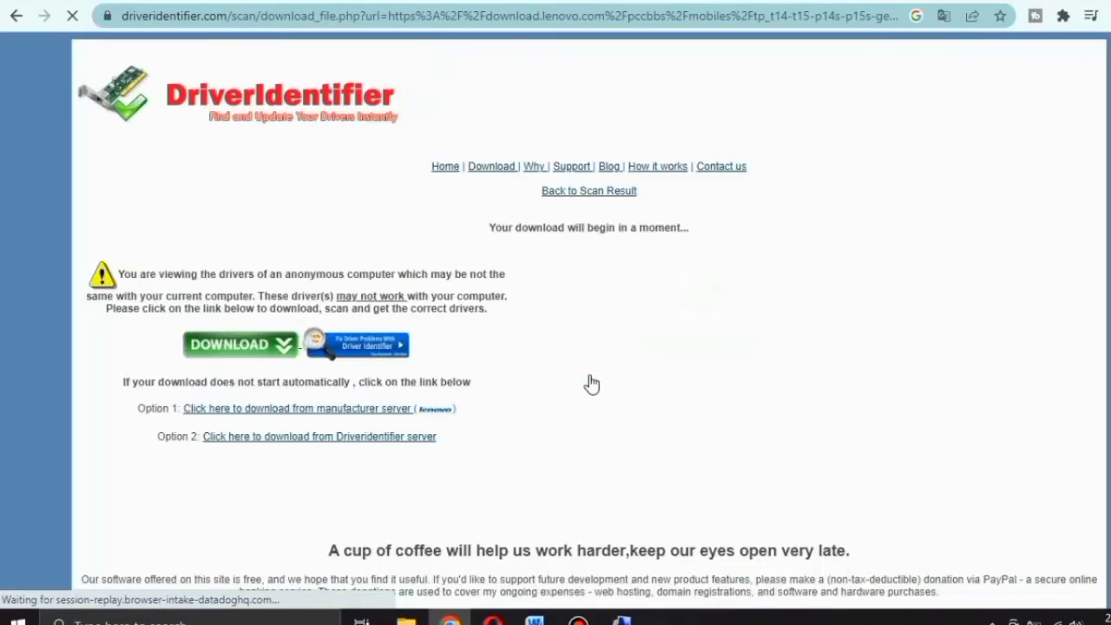
Step: Download tp_t14-t15-p14s-p15s-gen2_w1064_21h2_202211.exe from the manufacturer's server and save it in the Downloads folder
click(402, 409)
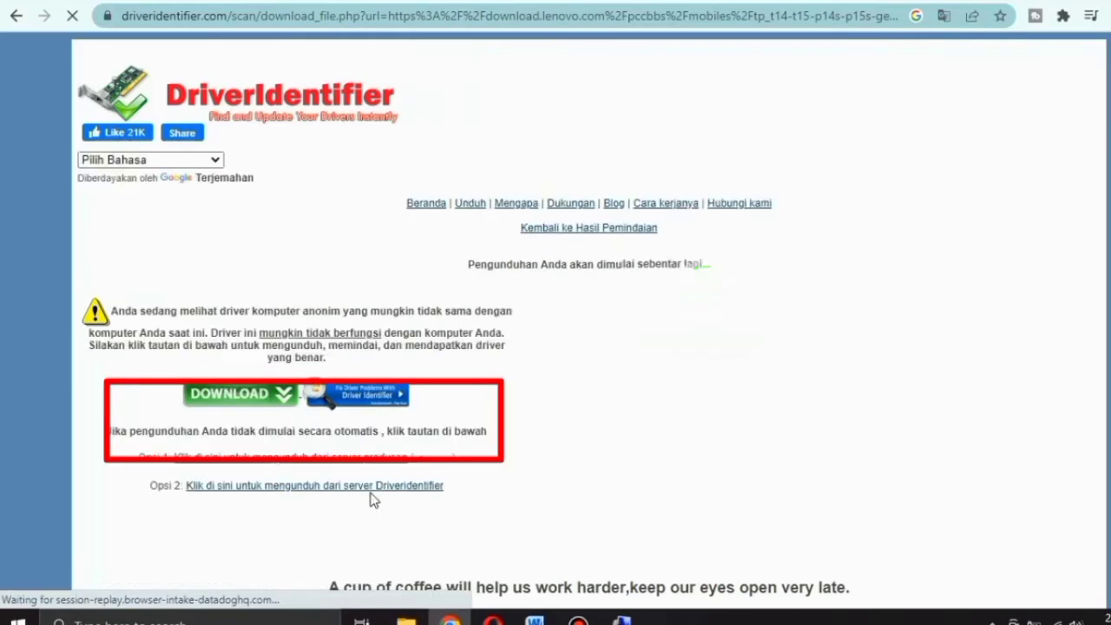
click(308, 461)
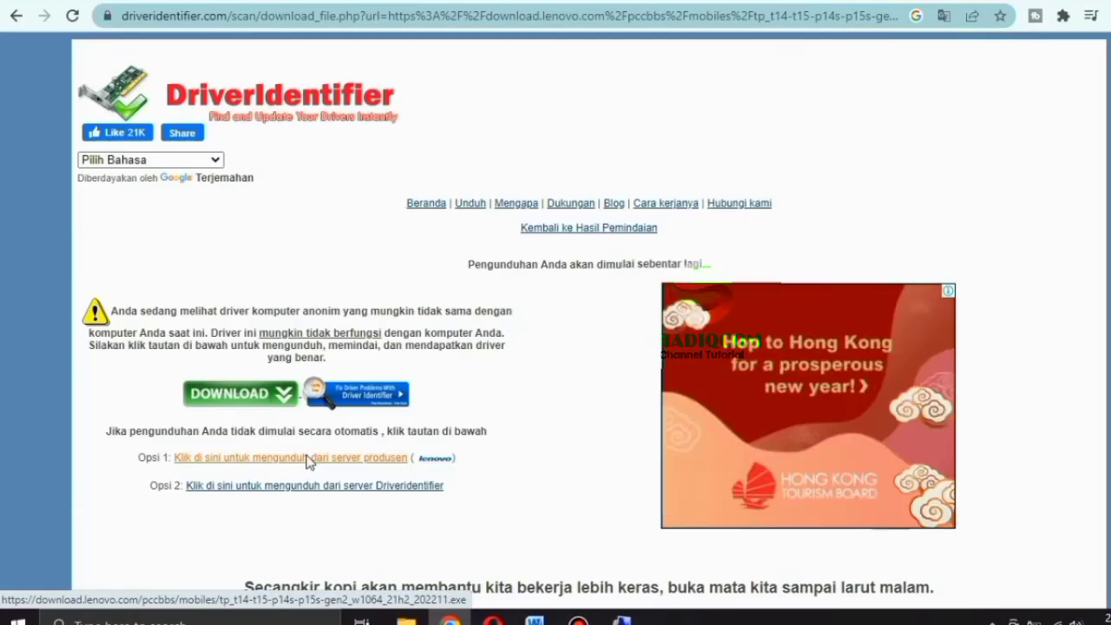
click(309, 458)
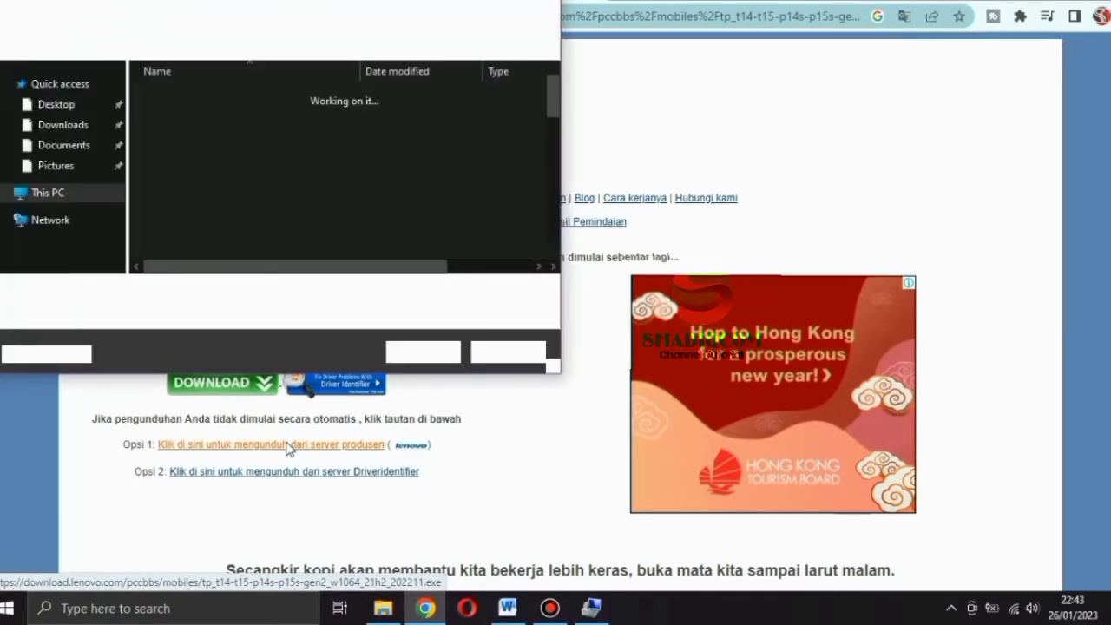
click(82, 126)
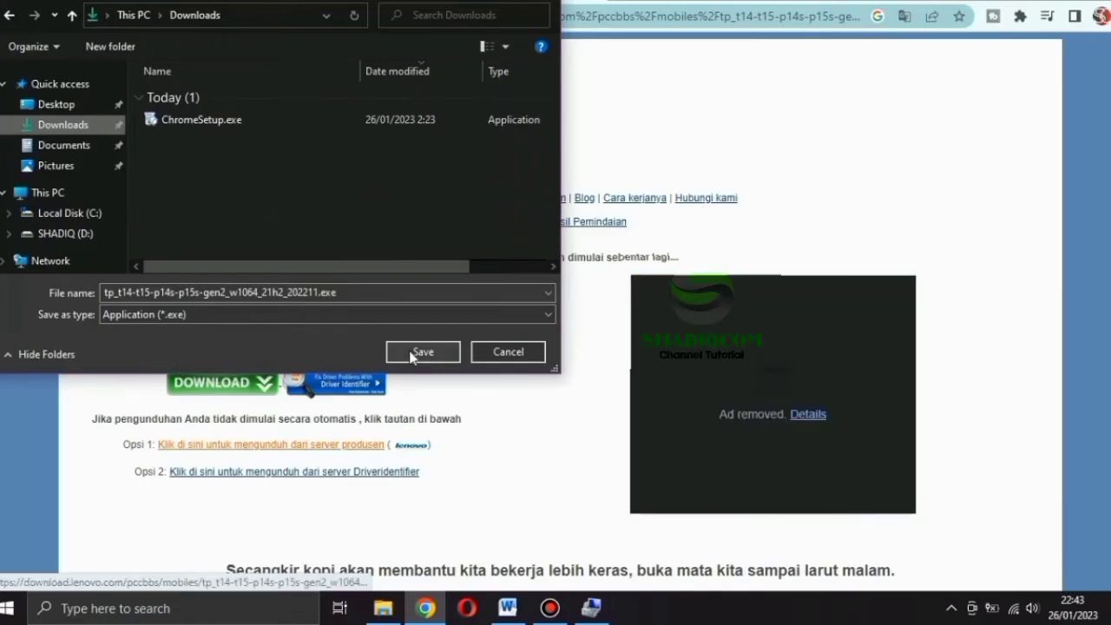
click(412, 354)
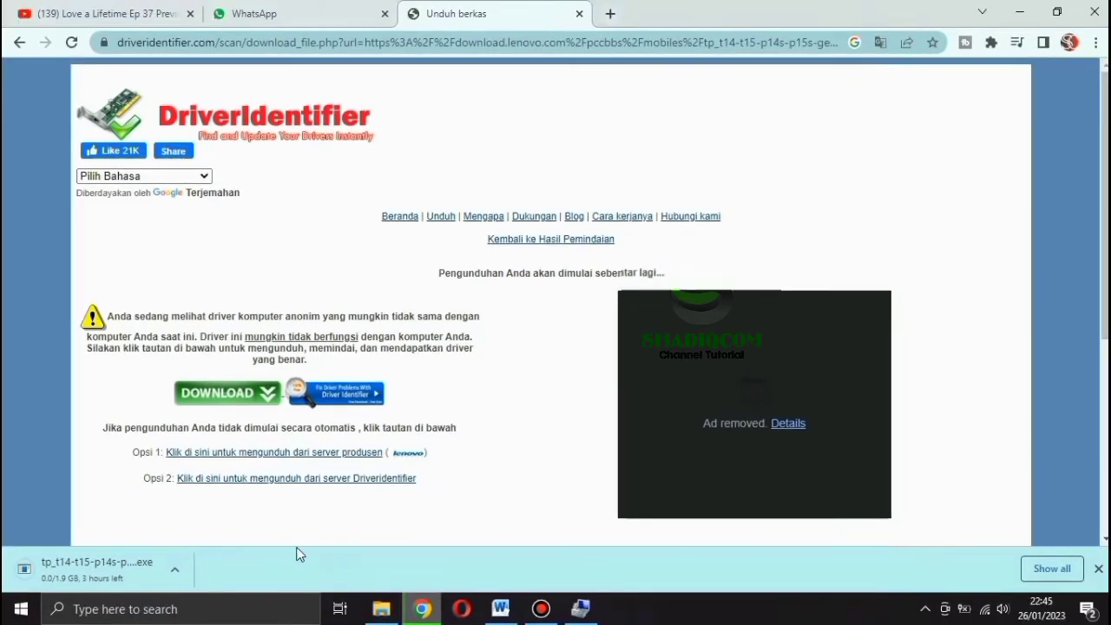
Step: Show the driver file being downloaded in its folder, and minimize the File Explorer window
click(173, 576)
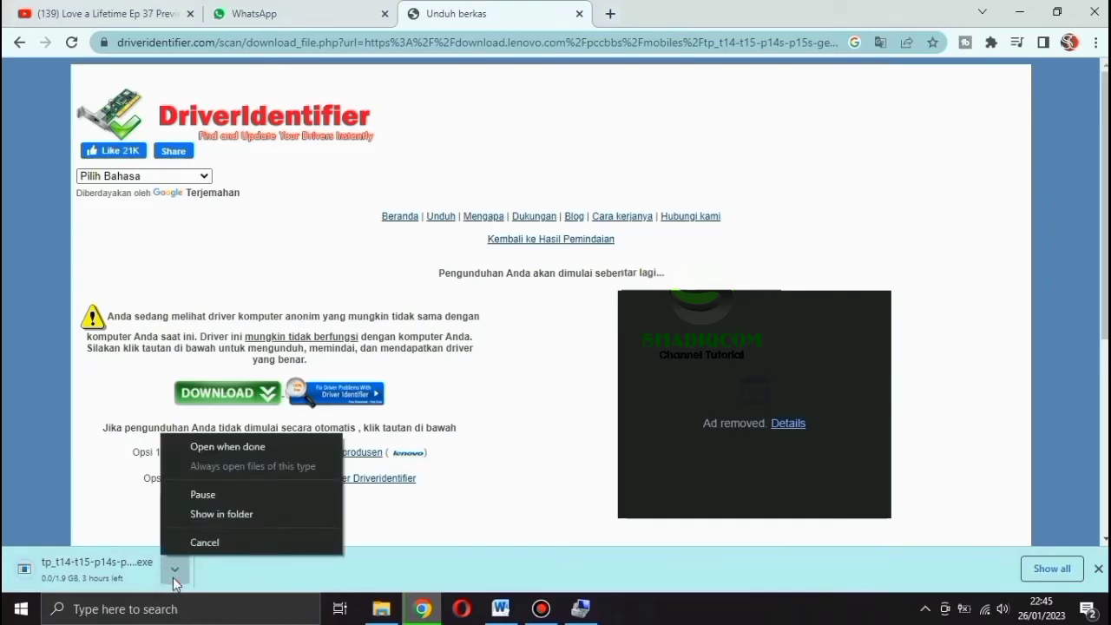
click(211, 516)
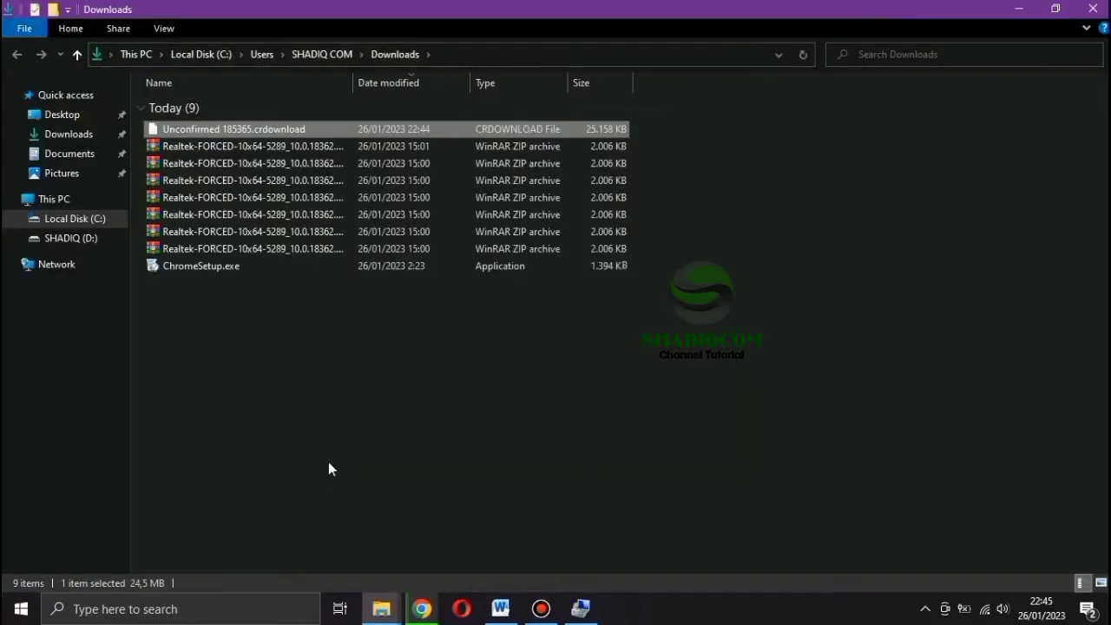
click(1012, 11)
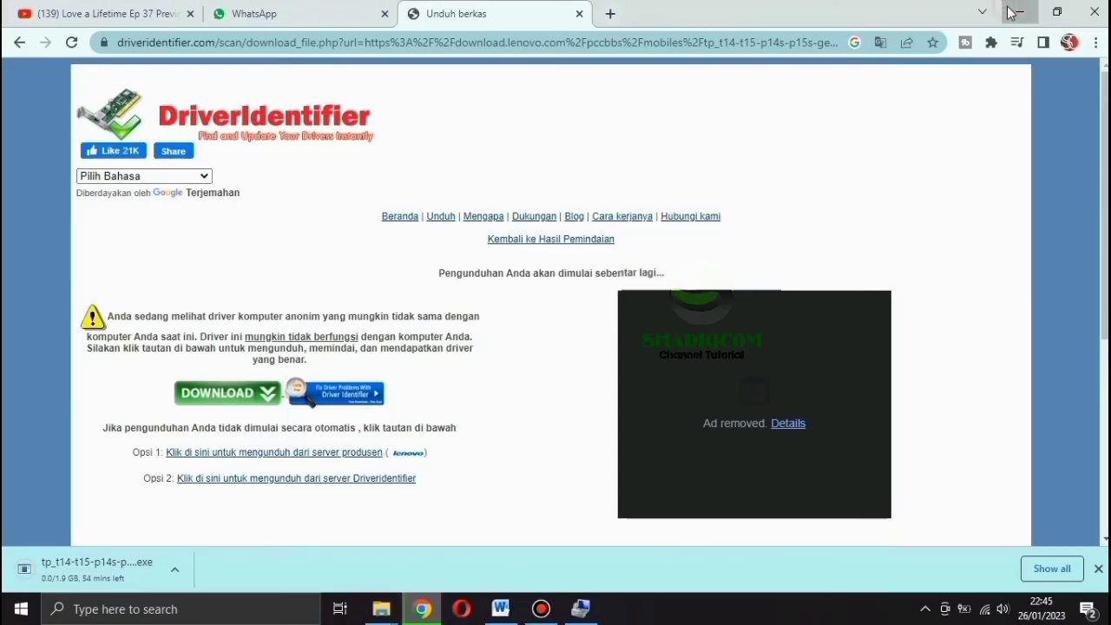
Step: Minimize Chrome, close the SM Bus Controller Properties dialog, and minimize Computer Management
click(1010, 12)
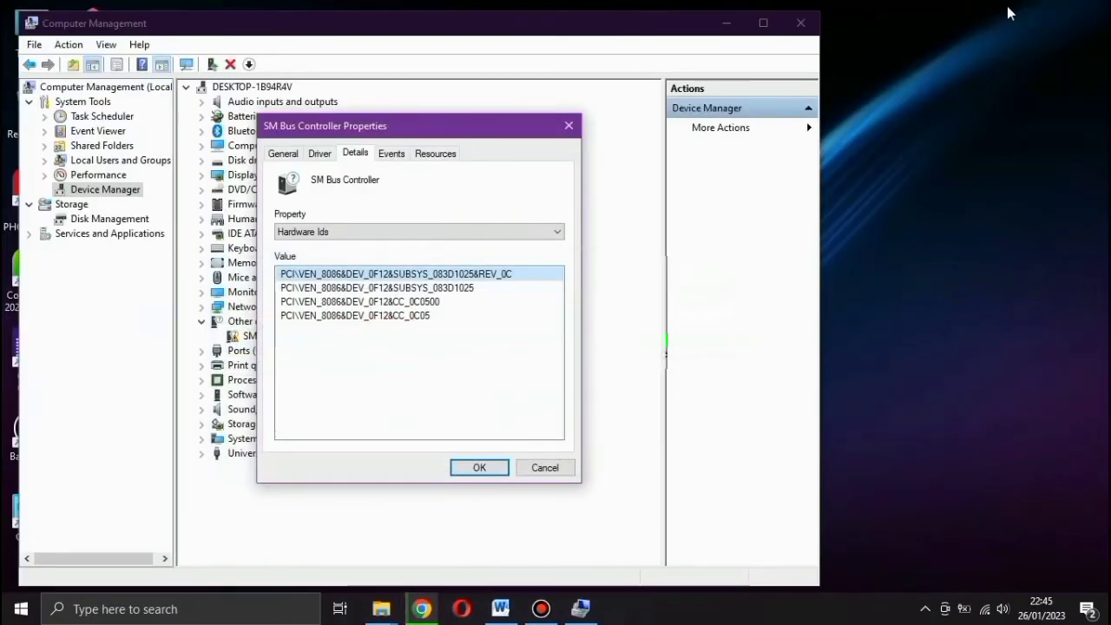
click(572, 131)
click(727, 25)
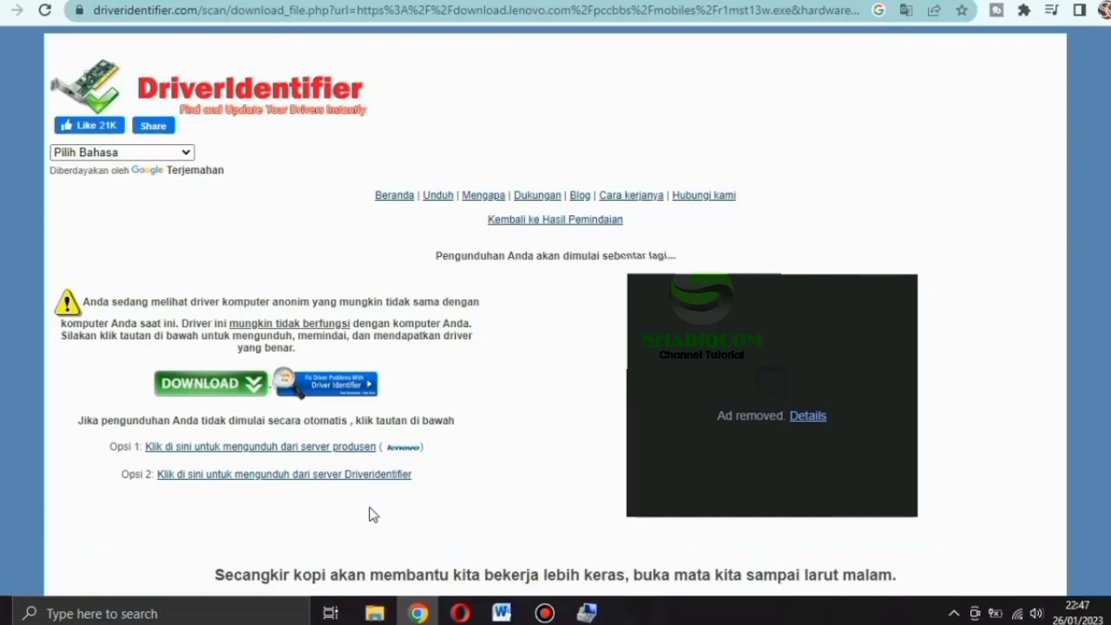
Step: Download the driver from the Driveridentifier server and save it as r1mst13w (1).exe in the Downloads folder
scroll(356, 472, down, 2)
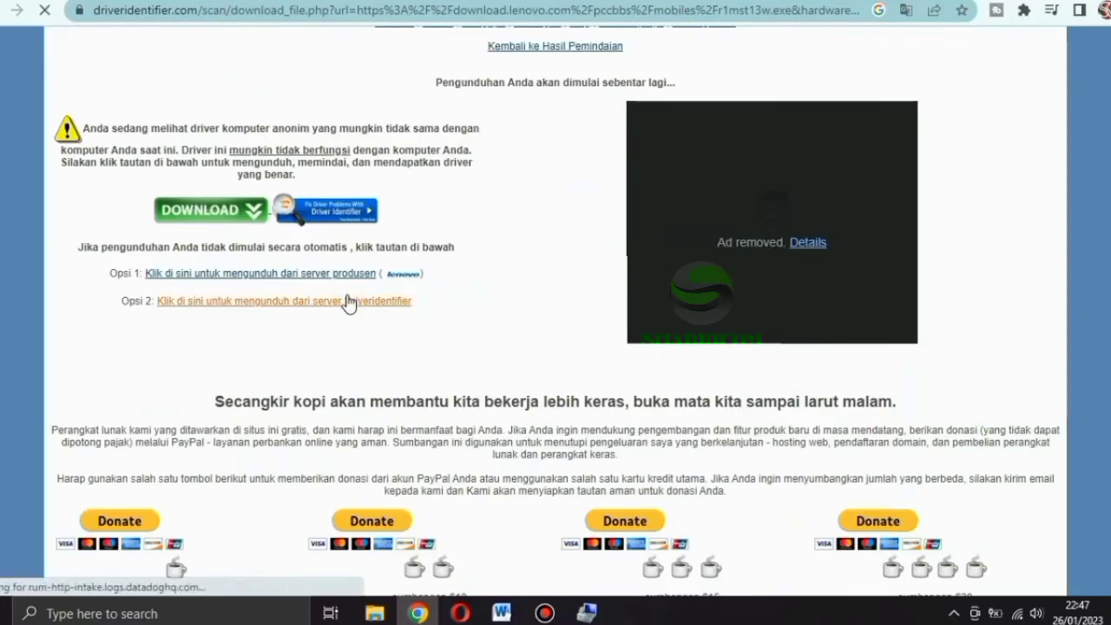
click(349, 302)
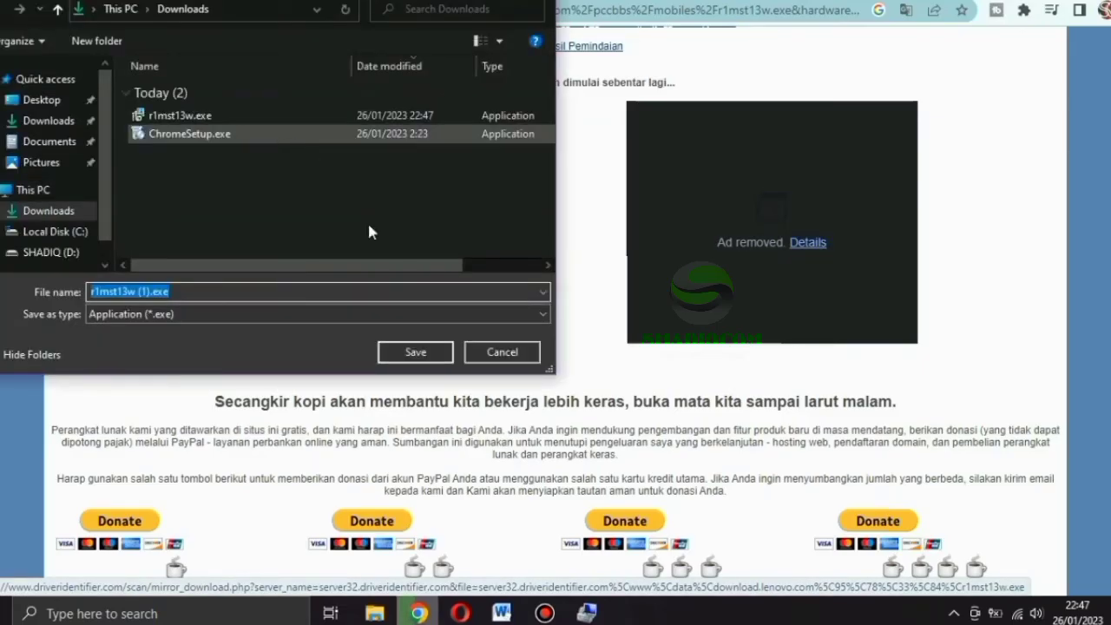
click(402, 356)
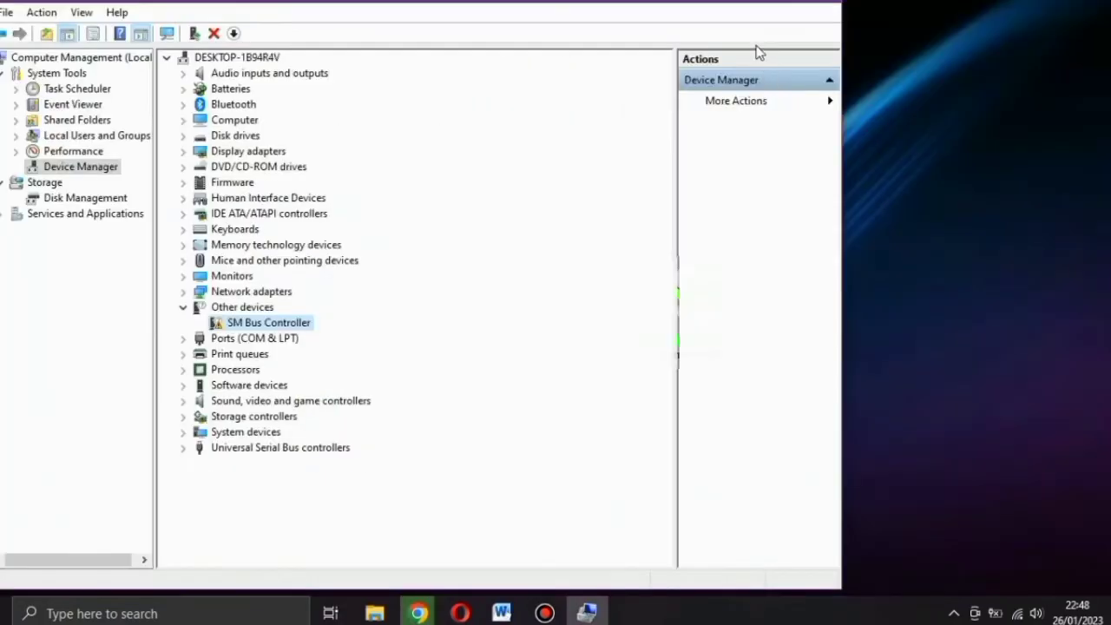
Step: Show the desktop and bring up the Downloads folder in File Explorer
key(super+d)
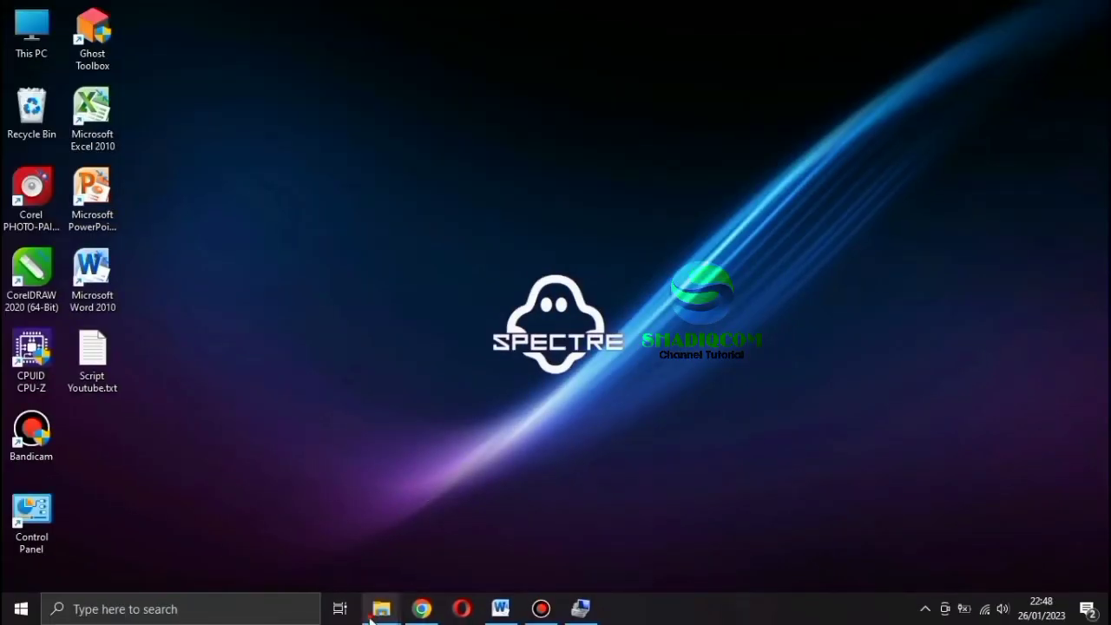
mouse_move(381, 608)
click(312, 543)
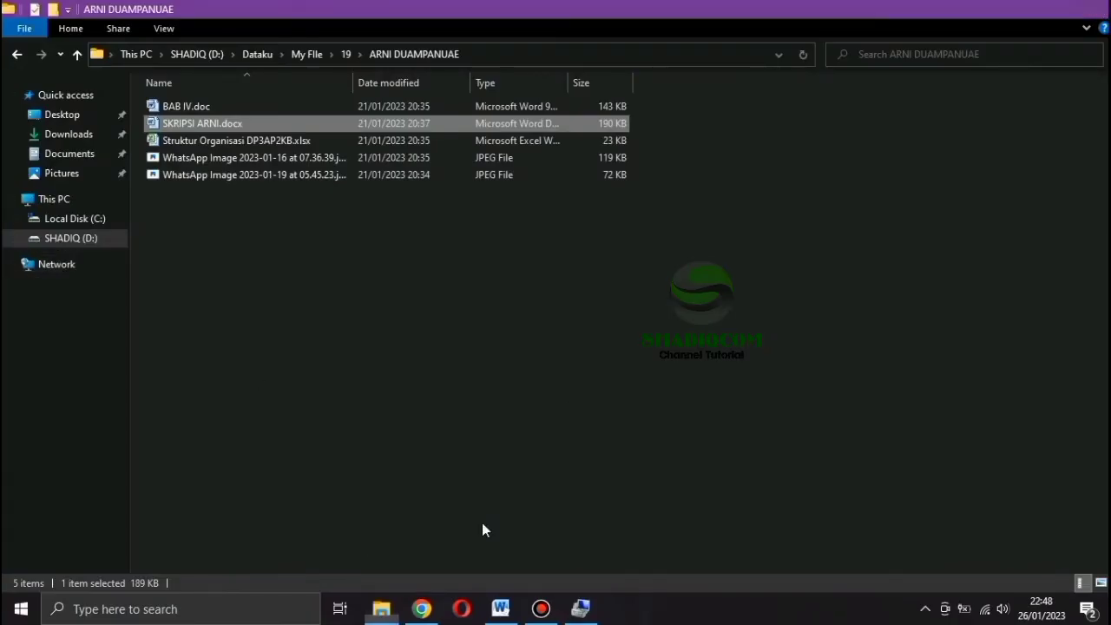
click(381, 608)
click(380, 611)
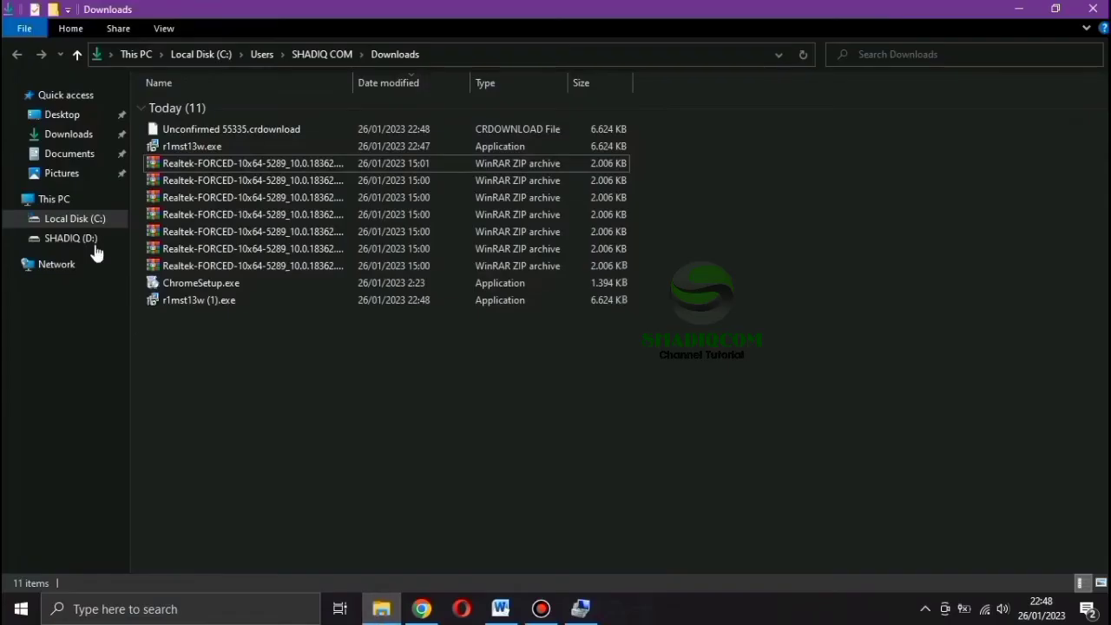
Step: Run the downloaded driver installer r1mst13w.exe and clear the other windows from the desktop
click(288, 393)
click(203, 148)
right_click(203, 148)
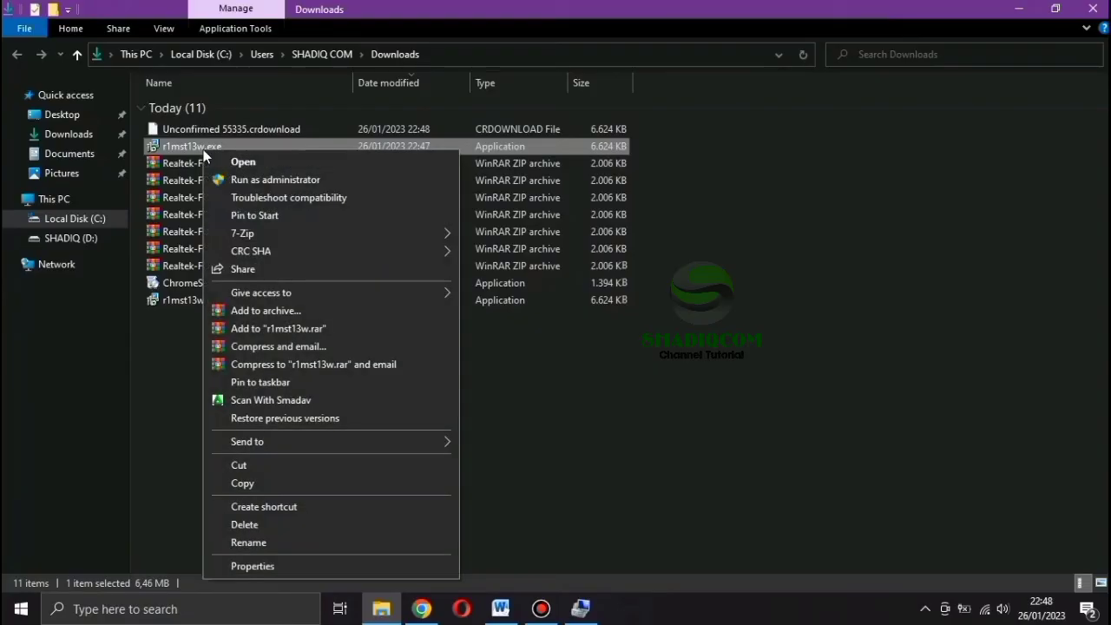
double_click(192, 155)
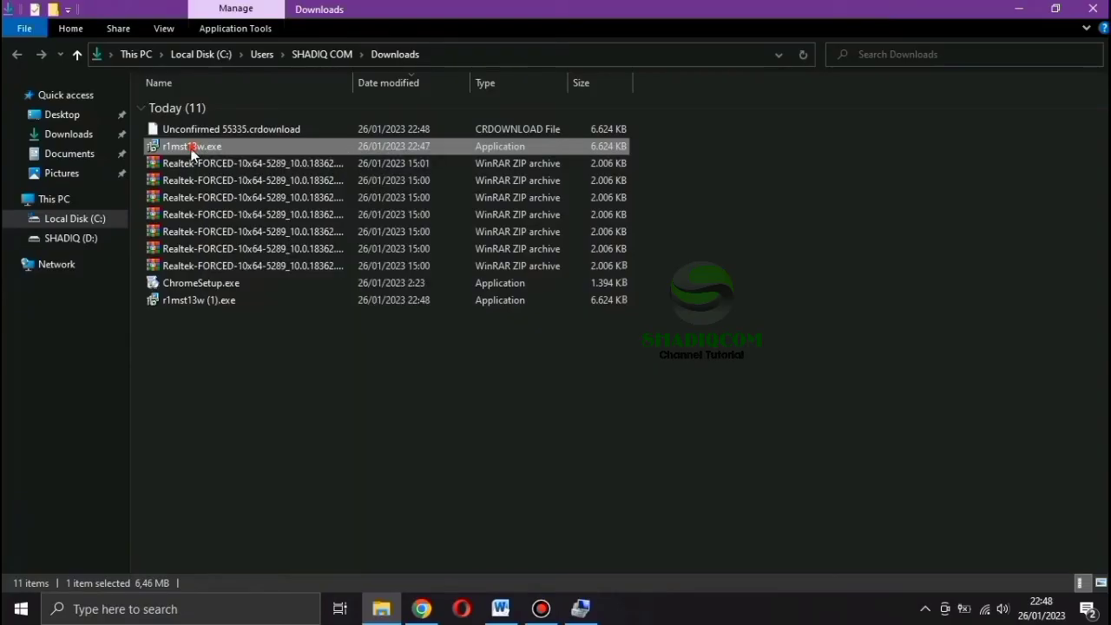
key(super+d)
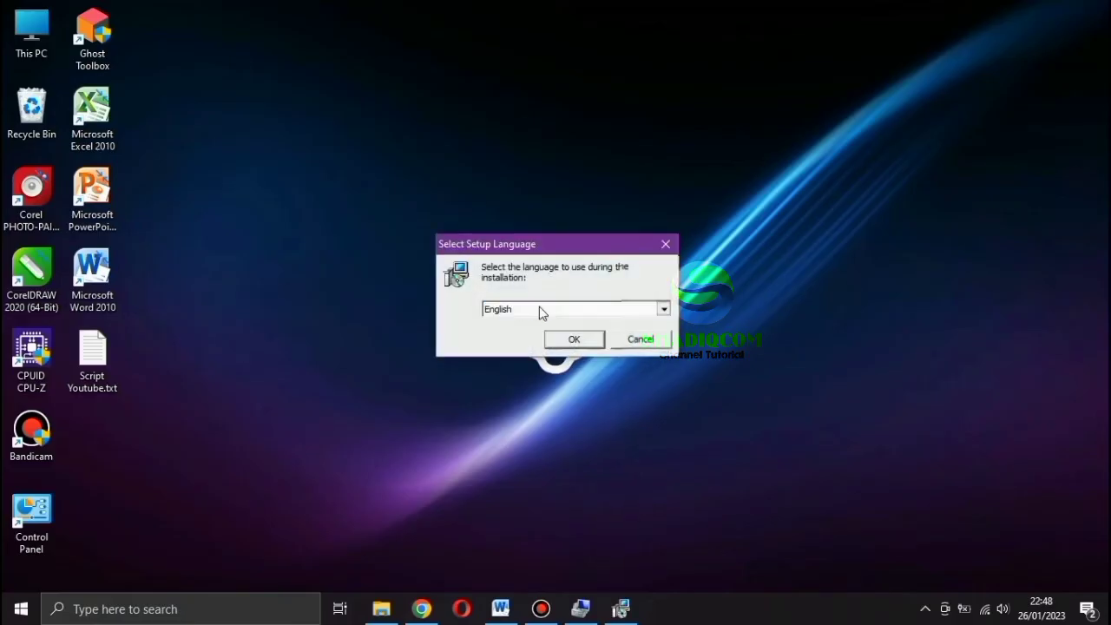
Step: Choose English as the setup language and confirm it
click(539, 306)
click(543, 318)
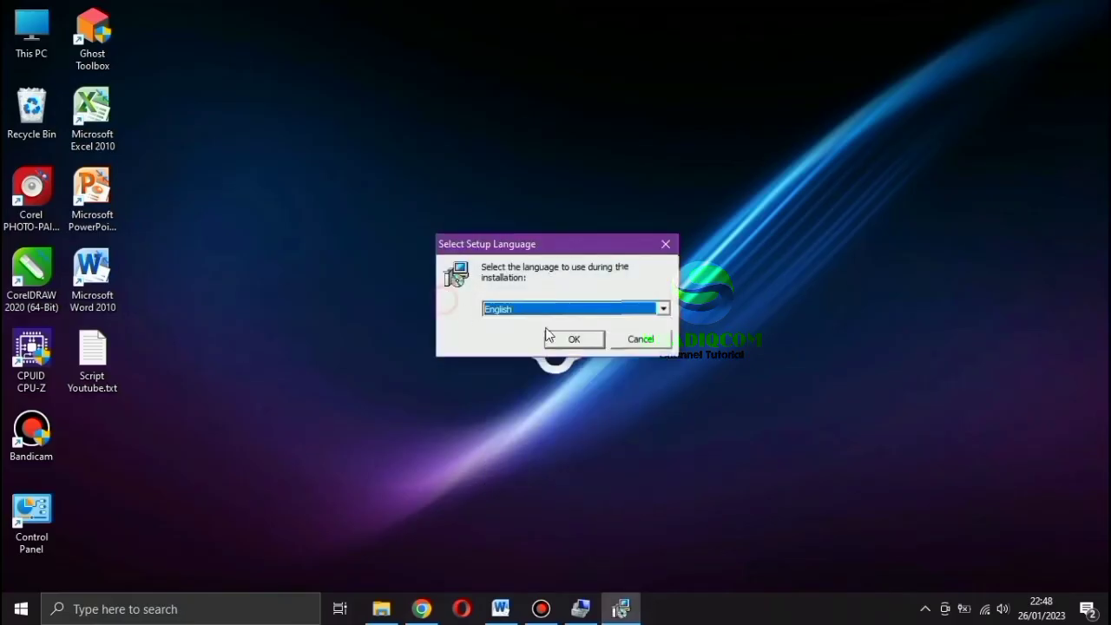
click(565, 340)
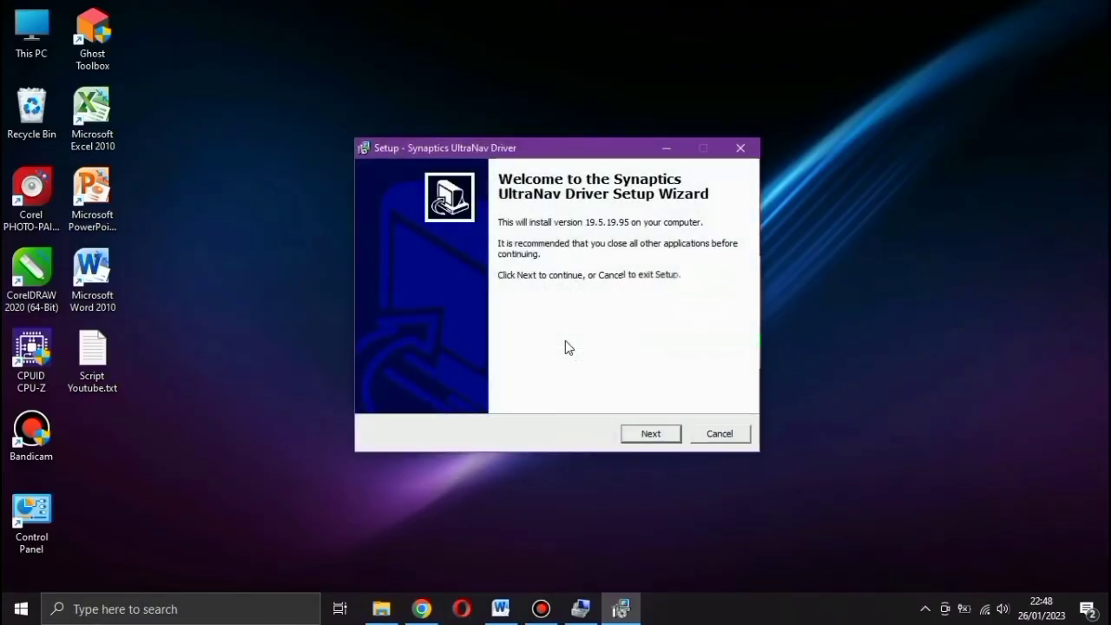
Step: Continue past the welcome page of the Synaptics UltraNav Driver setup and accept the Lenovo license agreement
click(644, 440)
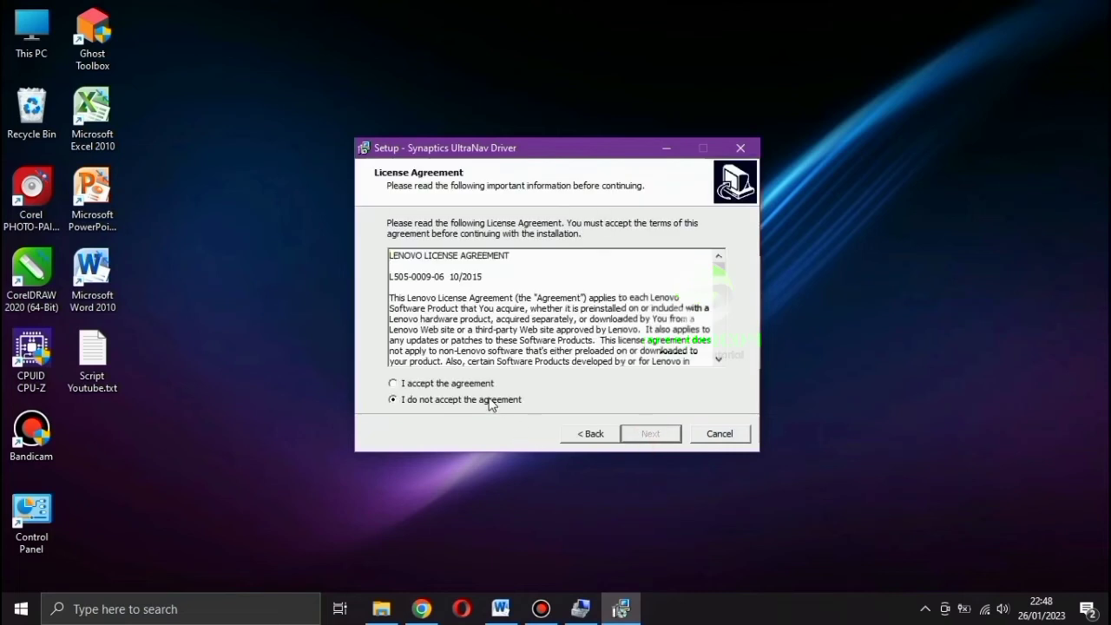
click(476, 384)
click(643, 440)
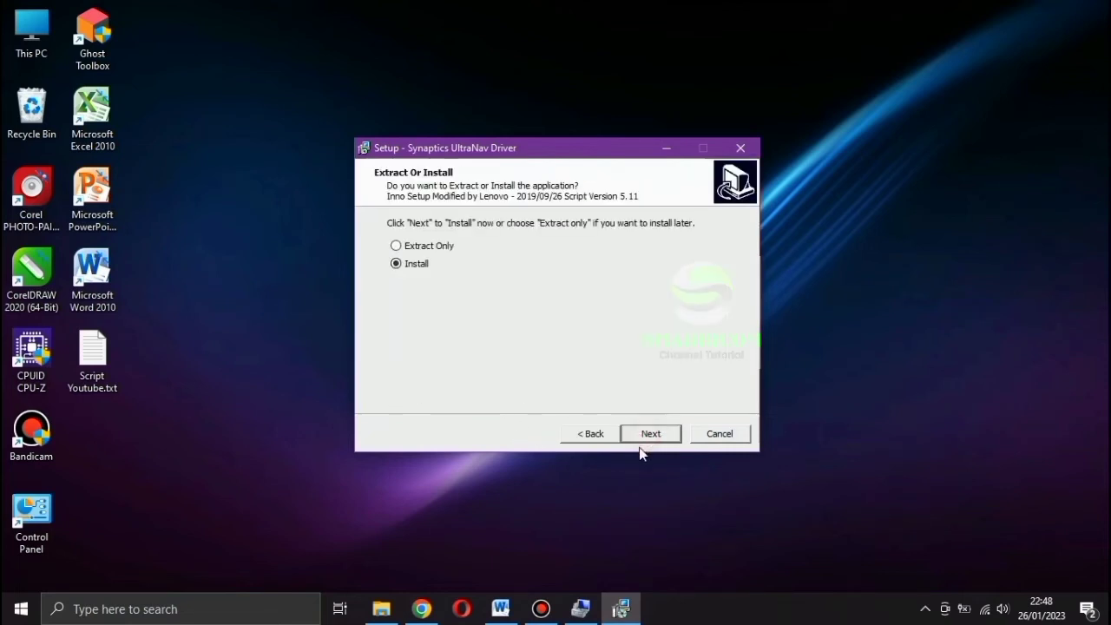
Step: Install the Synaptics UltraNav Driver using the Install option rather than Extract Only, and finish the setup wizard
click(436, 248)
click(426, 263)
click(642, 434)
click(652, 437)
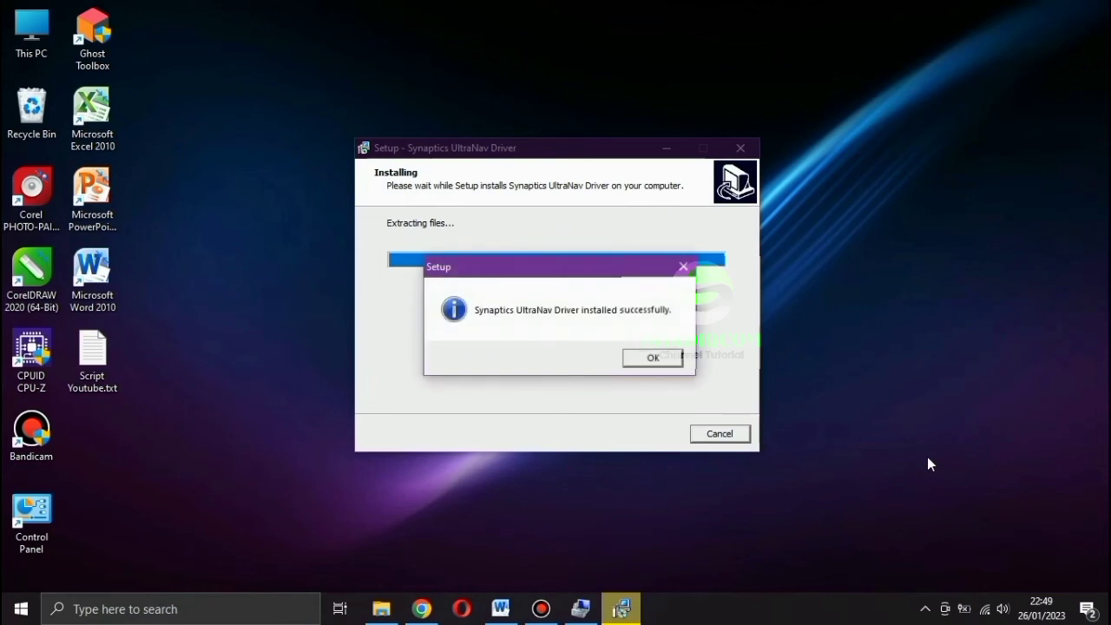
click(677, 359)
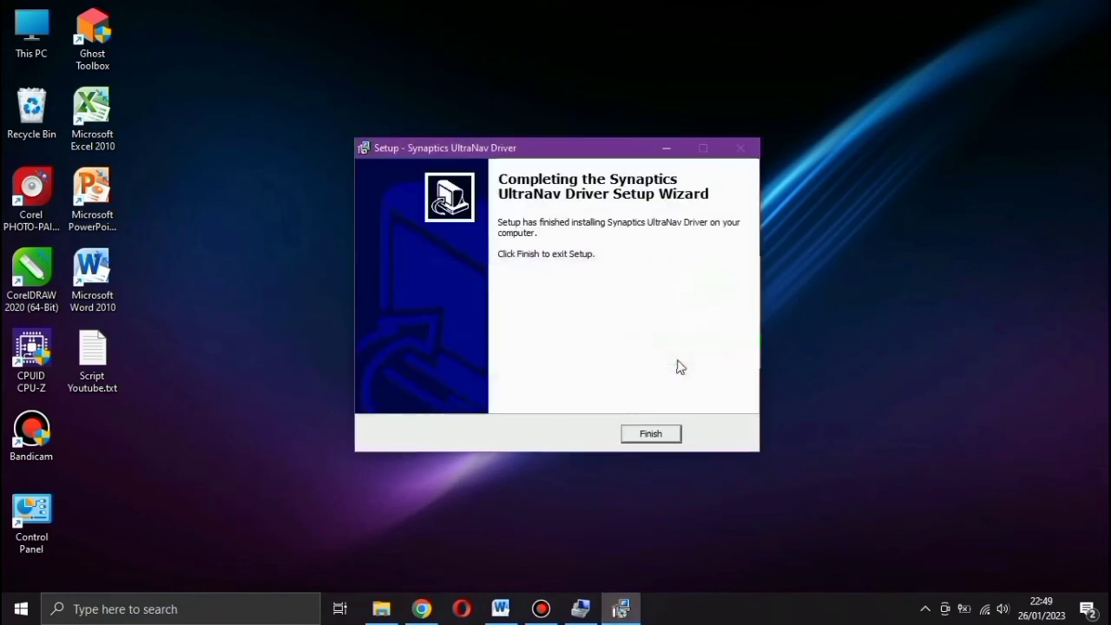
click(642, 437)
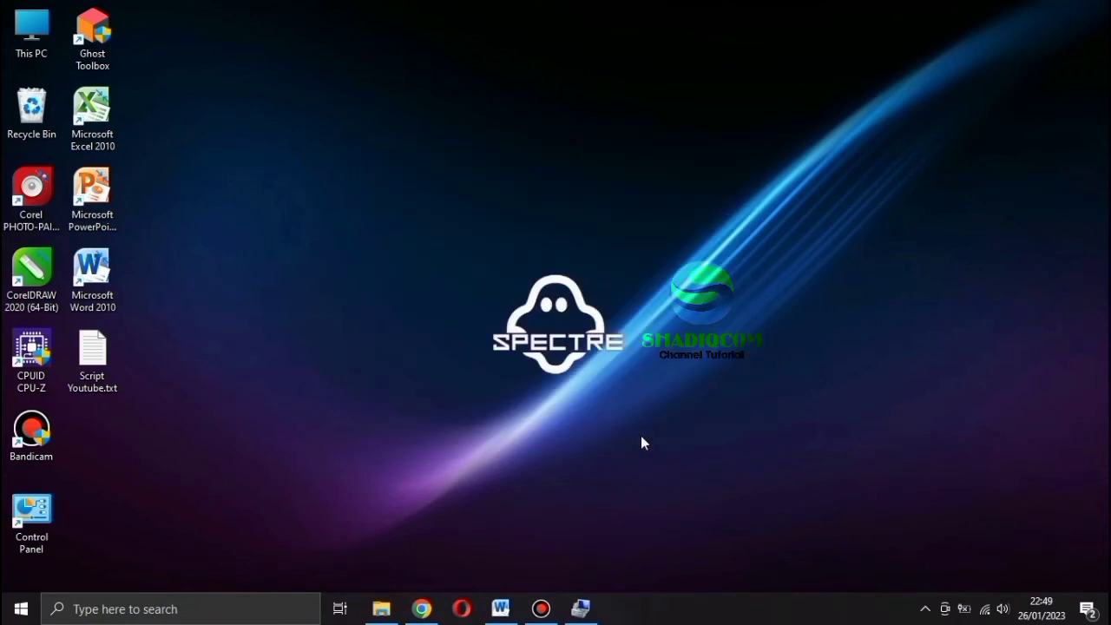
Step: Launch the Manage console for This PC from the desktop
right_click(709, 226)
click(743, 270)
right_click(31, 28)
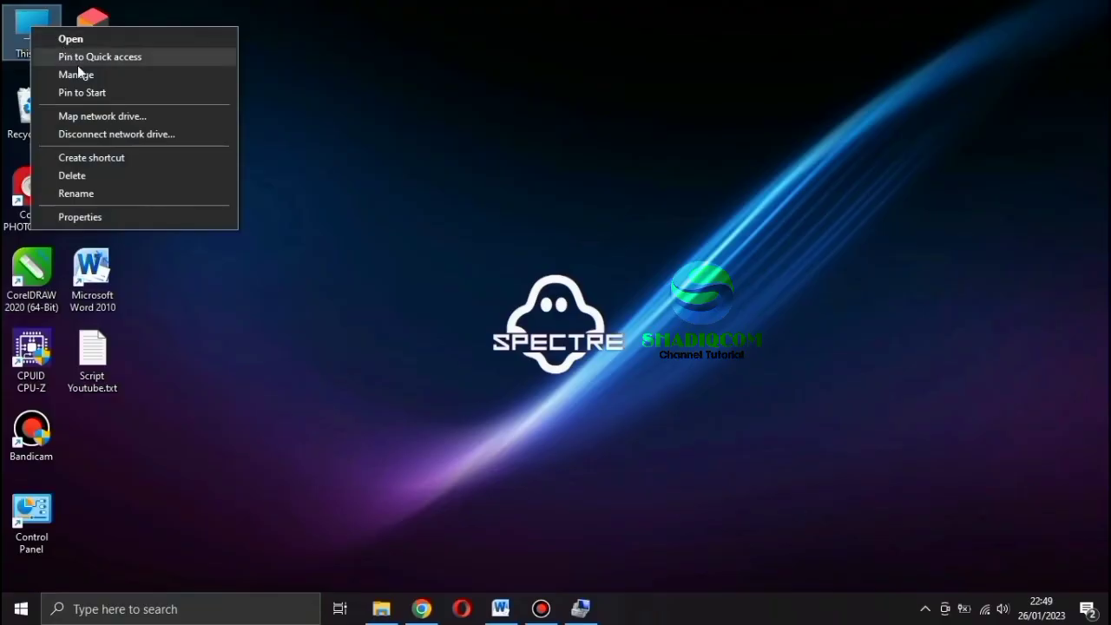
click(79, 75)
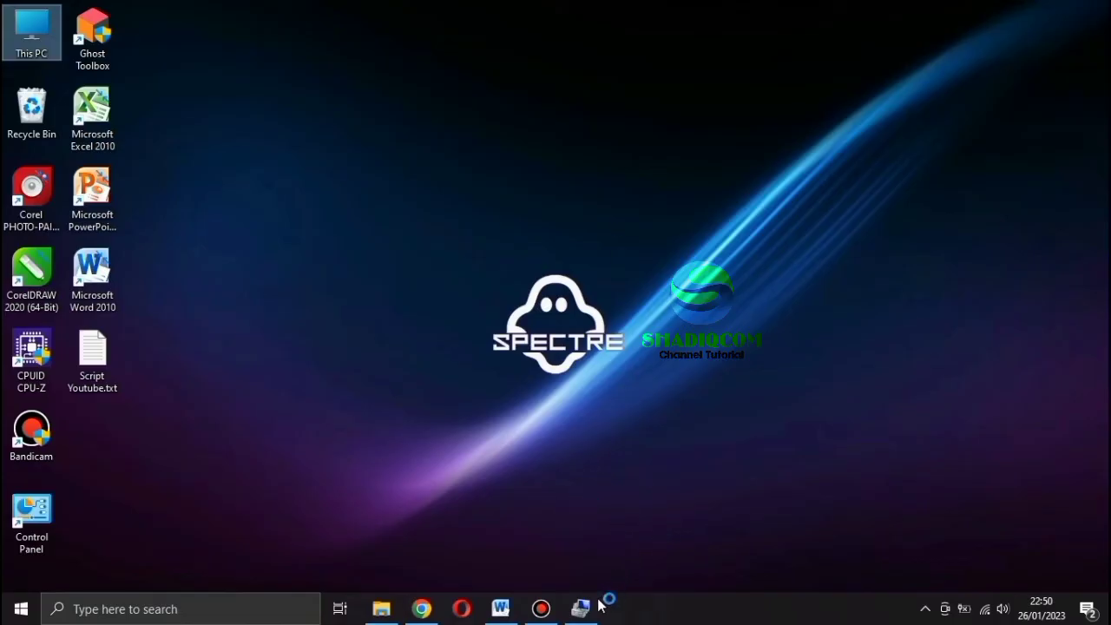
mouse_move(584, 605)
right_click(294, 124)
click(337, 172)
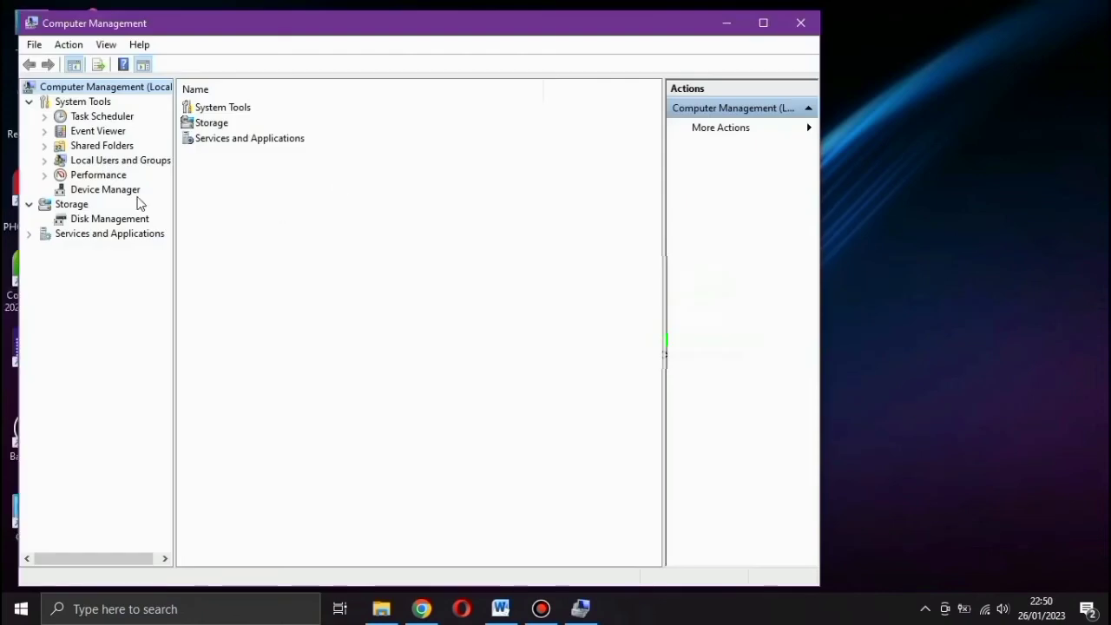
Step: Open Device Manager and examine the devices listed under Universal Serial Bus controllers and System devices
click(108, 189)
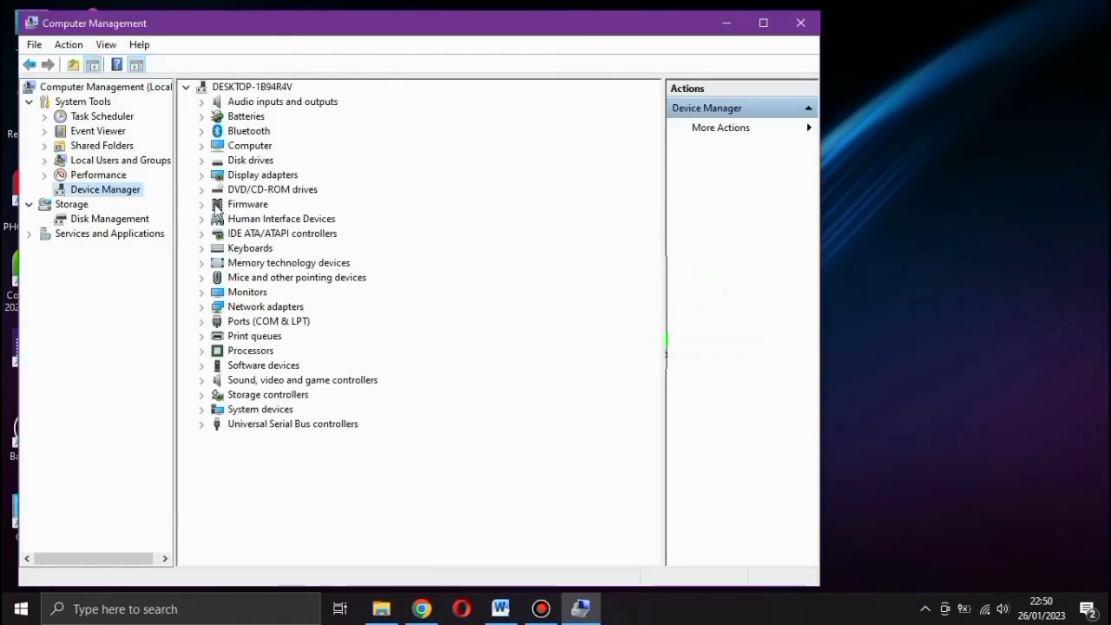
click(200, 425)
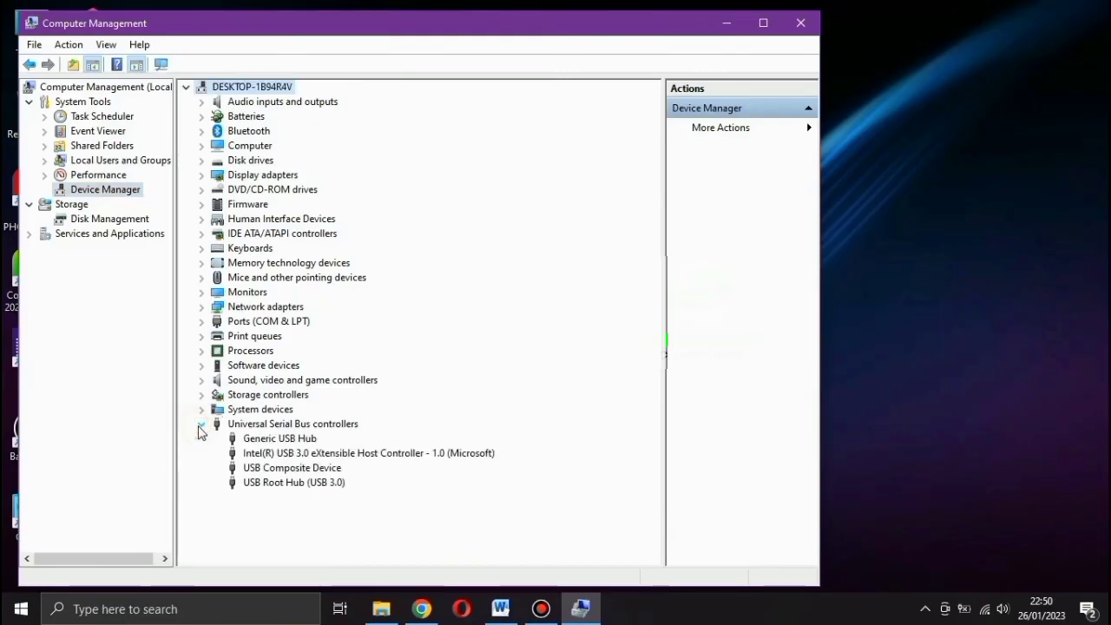
click(203, 409)
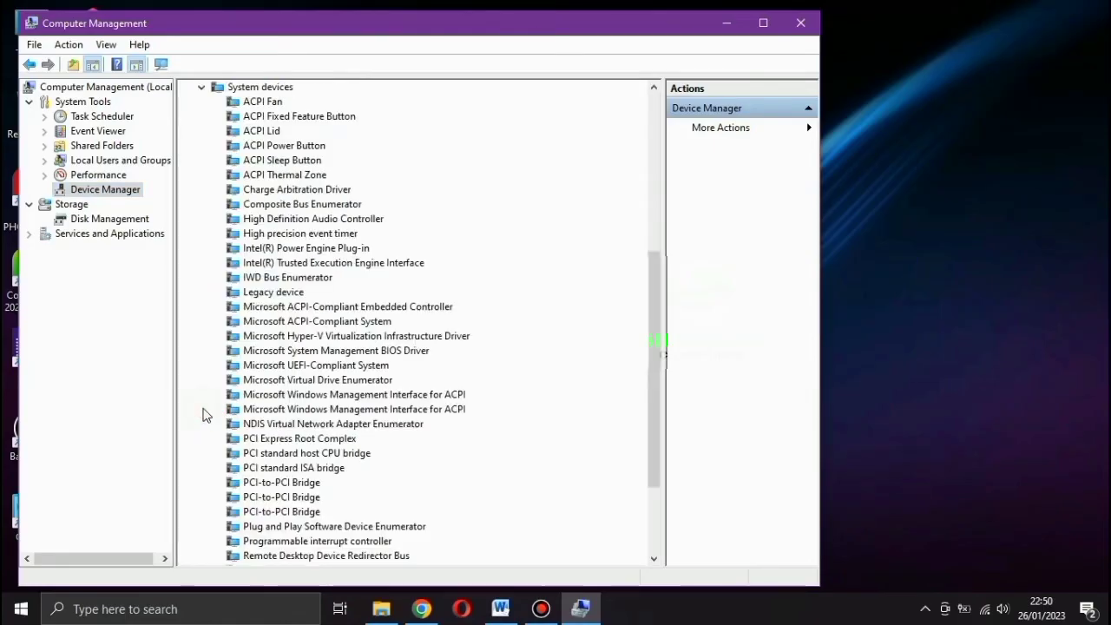
scroll(204, 414, down, 3)
scroll(204, 408, up, 8)
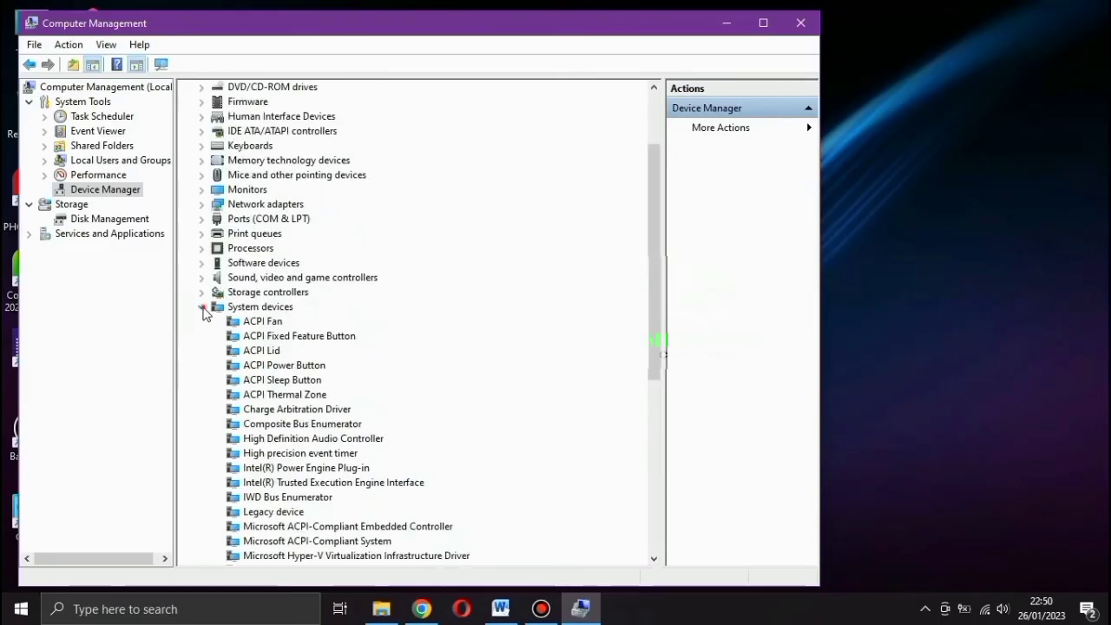
click(201, 307)
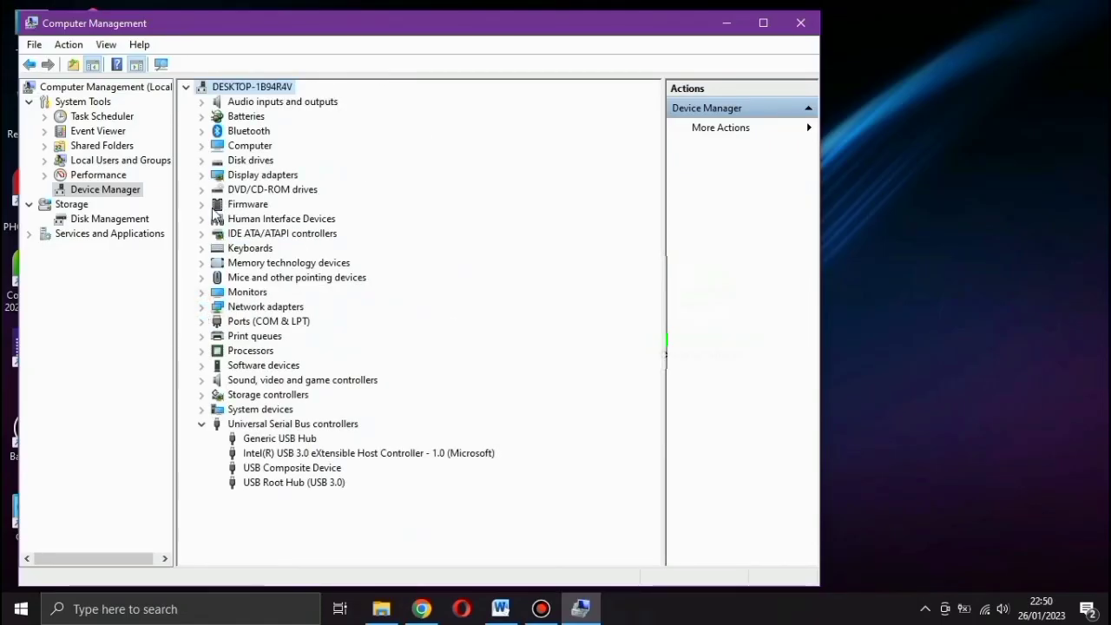
Step: Examine the device under Display adapters and close the Computer Management window
click(201, 176)
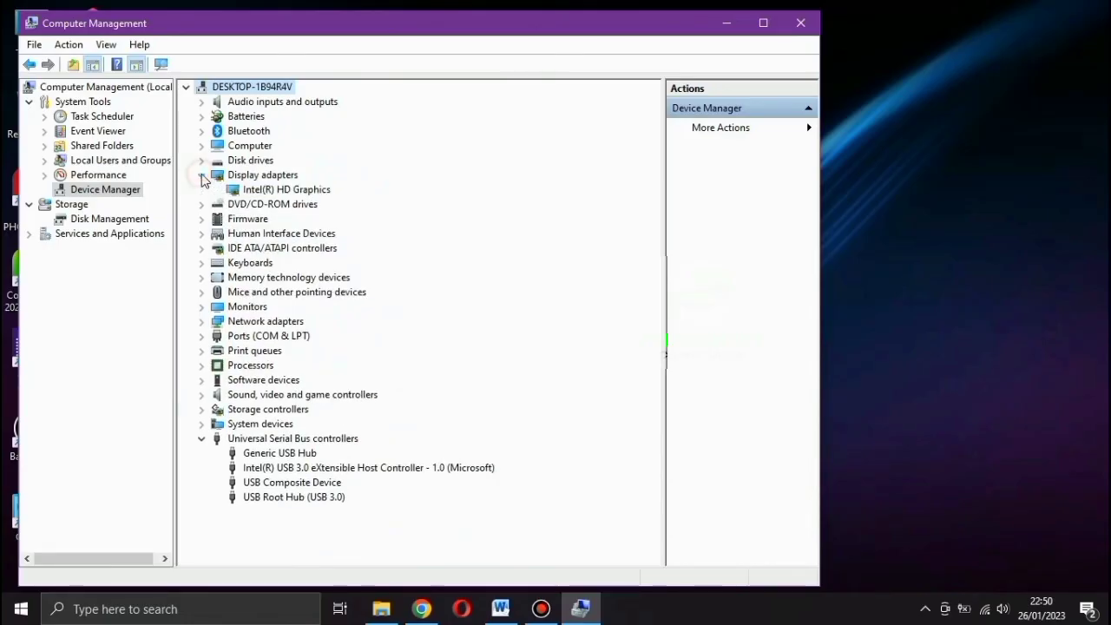
click(202, 176)
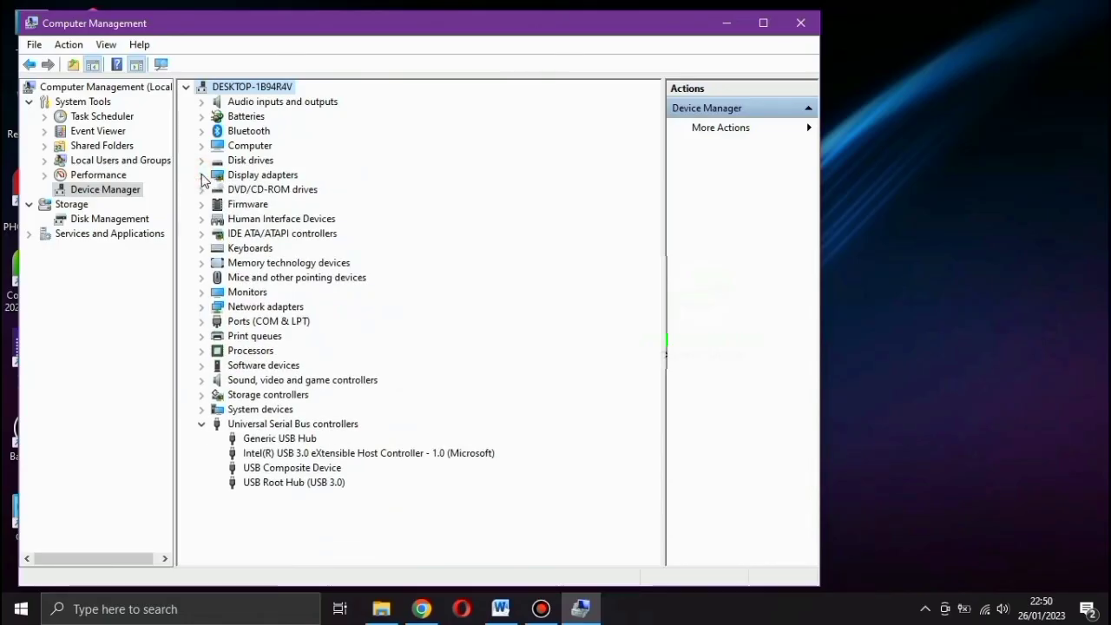
click(802, 23)
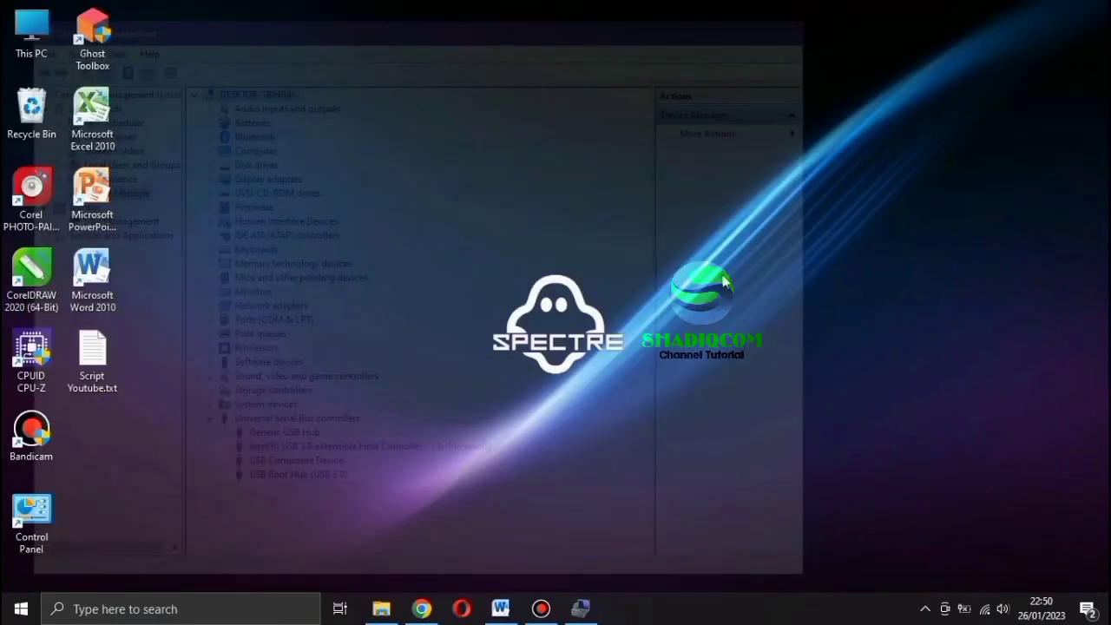